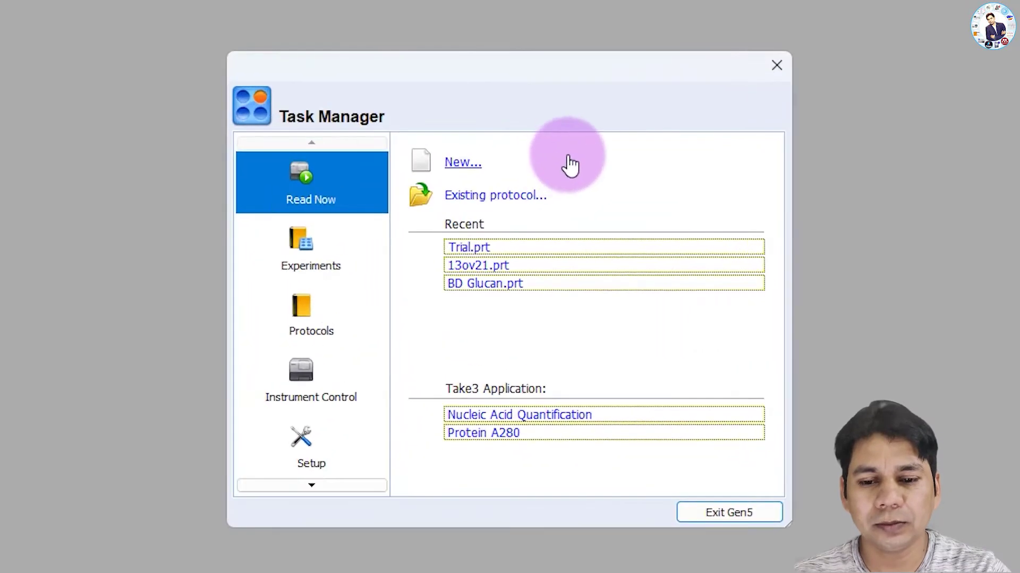
Step: Start a new procedure without a lid and add a 37 °C temperature step
left_click(460, 168)
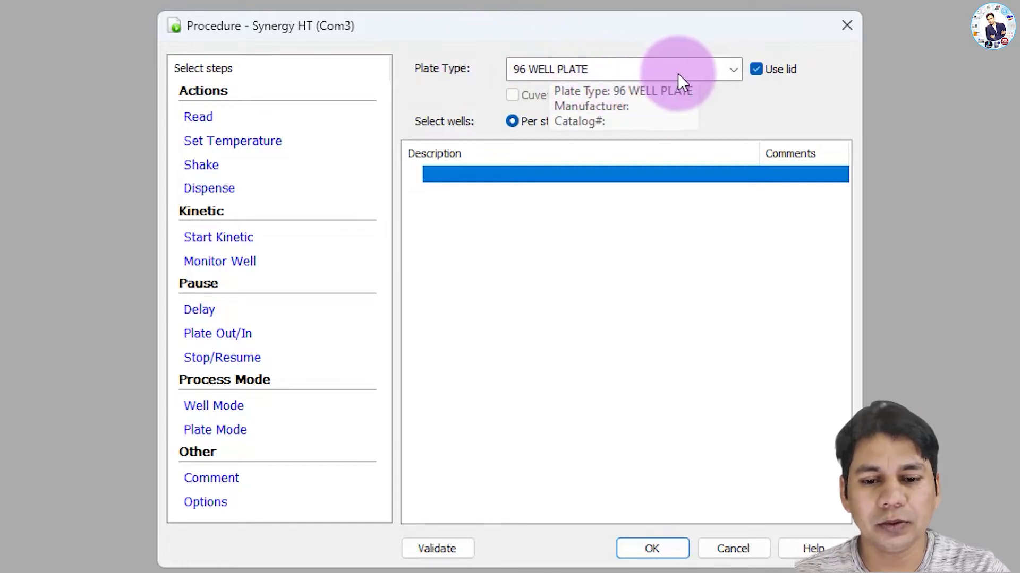
left_click(756, 69)
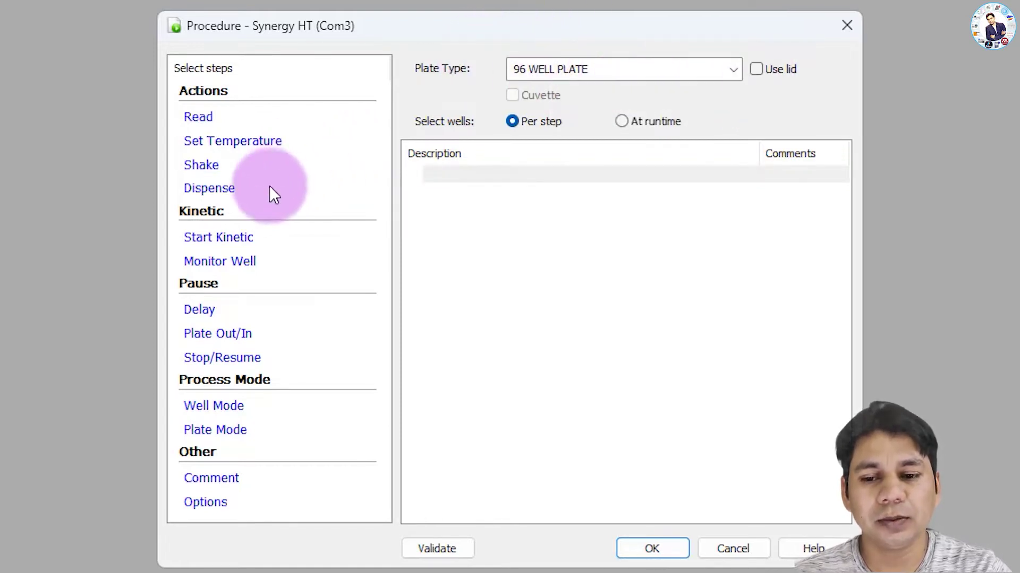
left_click(244, 141)
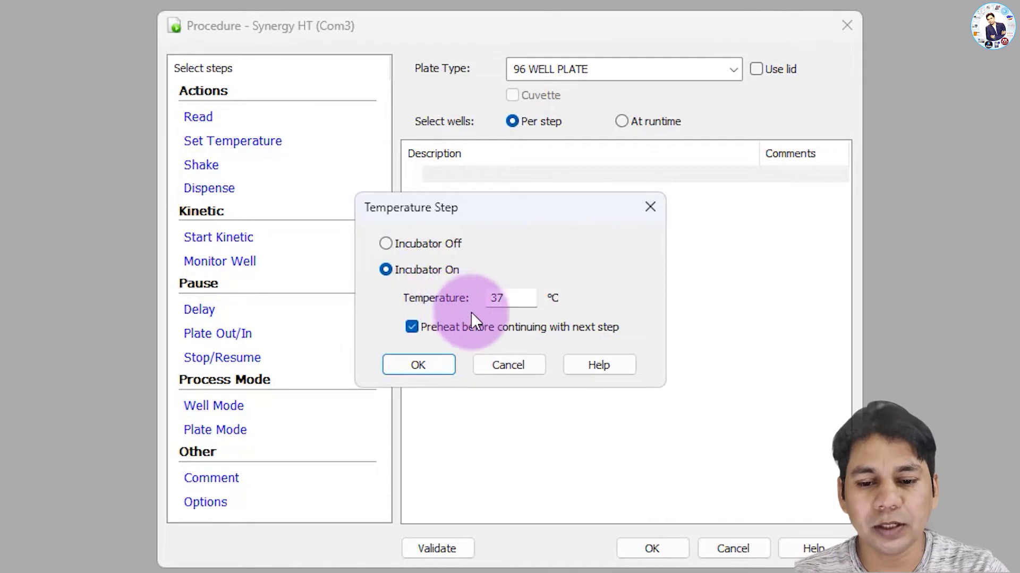
left_click(432, 368)
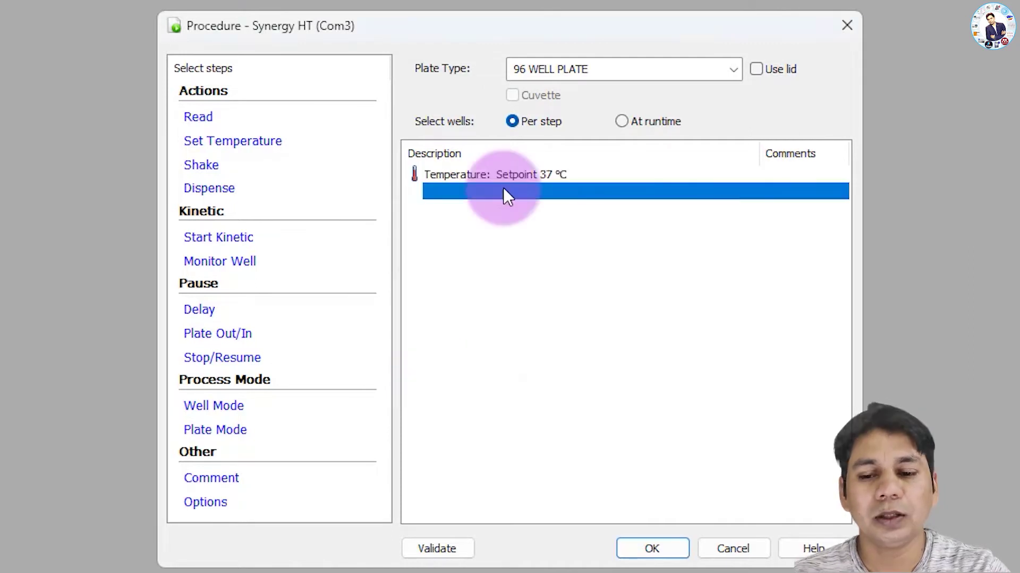
Step: Add a Slow shake lasting 0:02 to the procedure
left_click(202, 175)
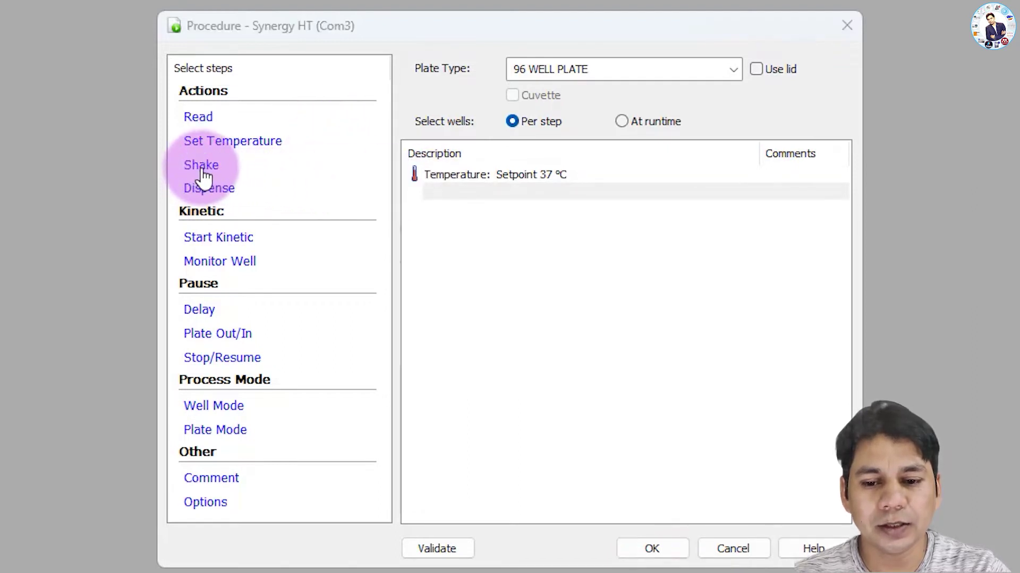
left_click(616, 262)
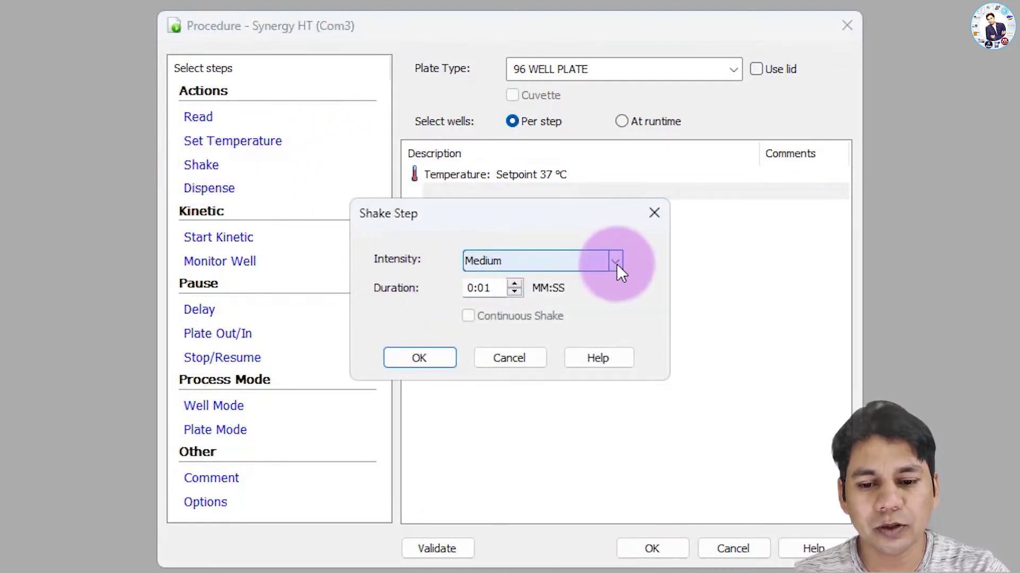
left_click(485, 280)
left_click(515, 285)
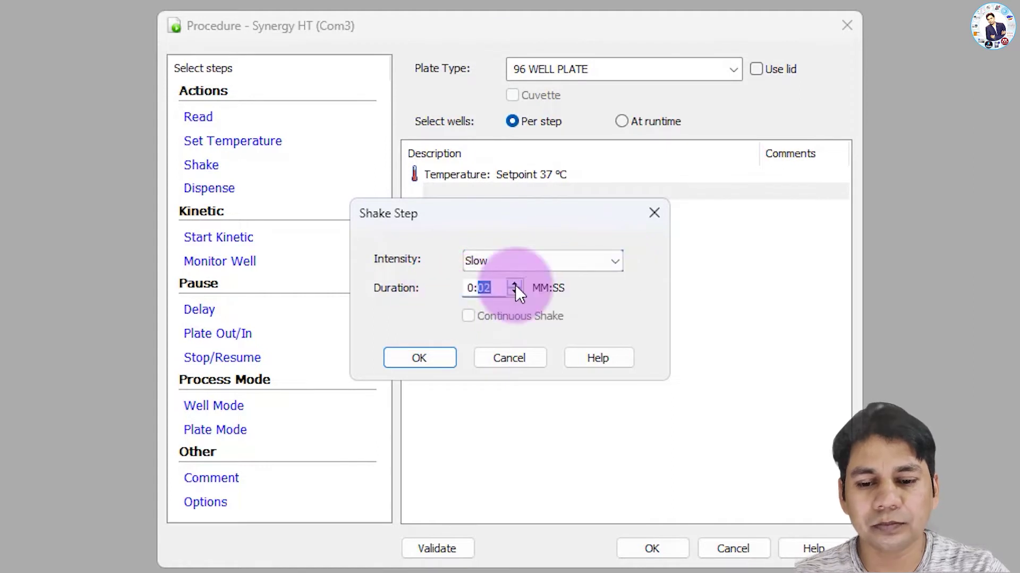
left_click(418, 358)
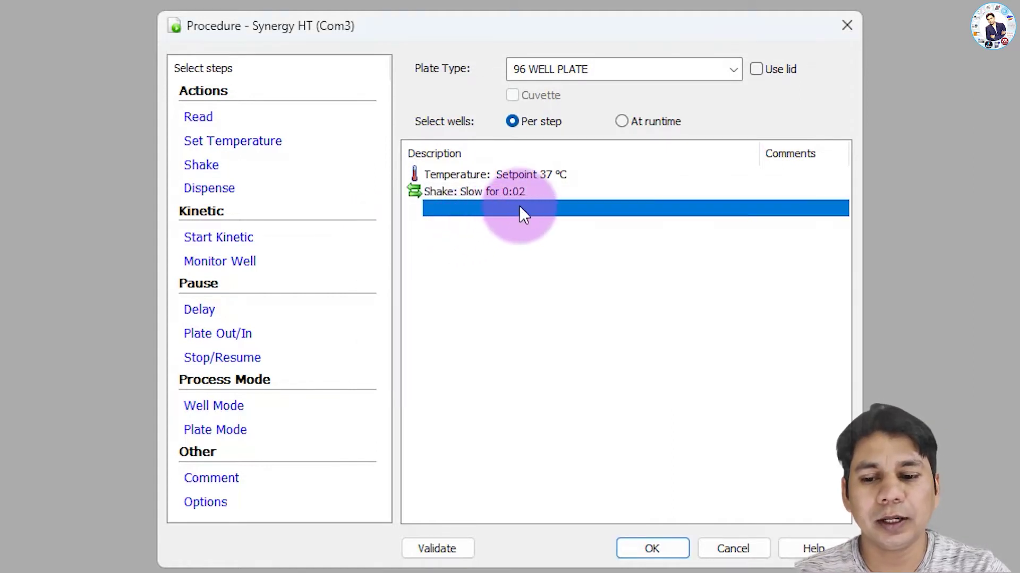
left_click(218, 237)
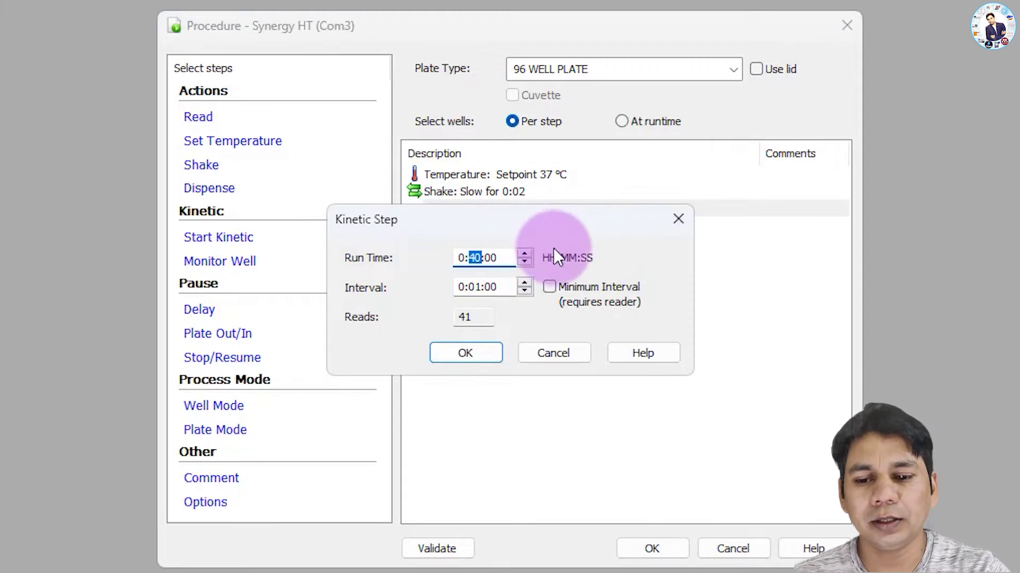
Step: Set the kinetic loop to run 0:40:00 with a read interval of 0:02:00
left_click(670, 225)
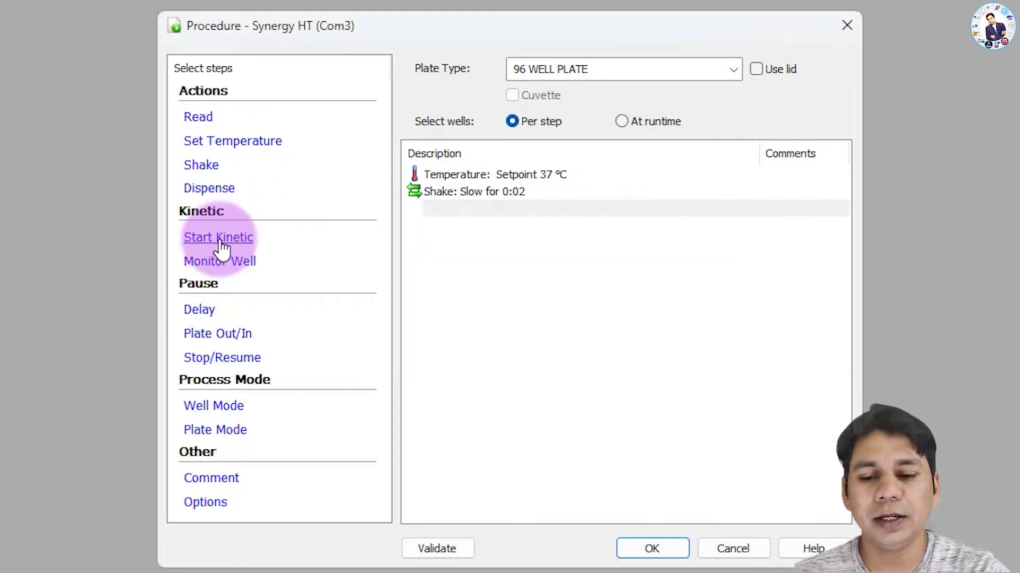
left_click(225, 239)
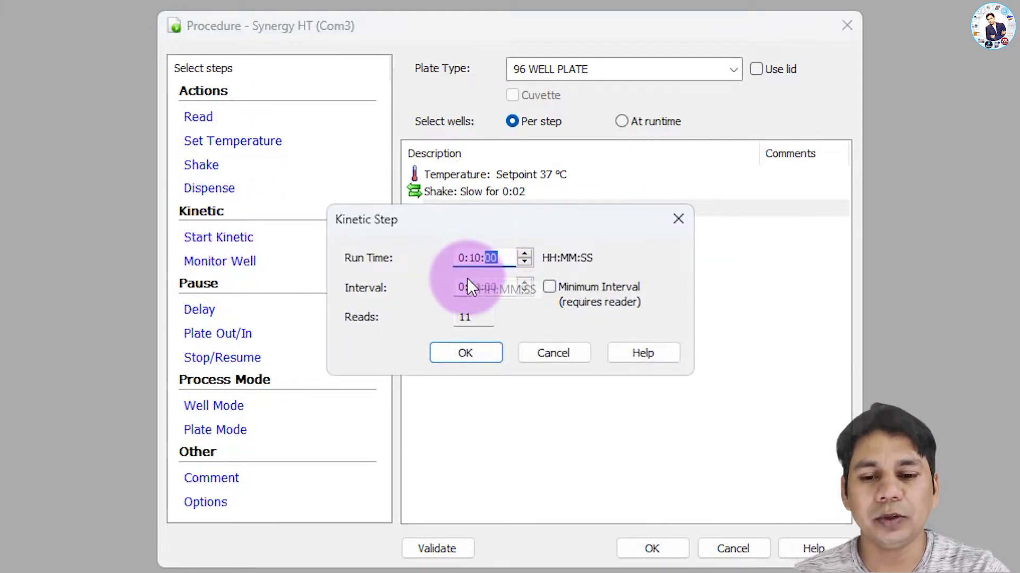
left_click(473, 260)
type("40")
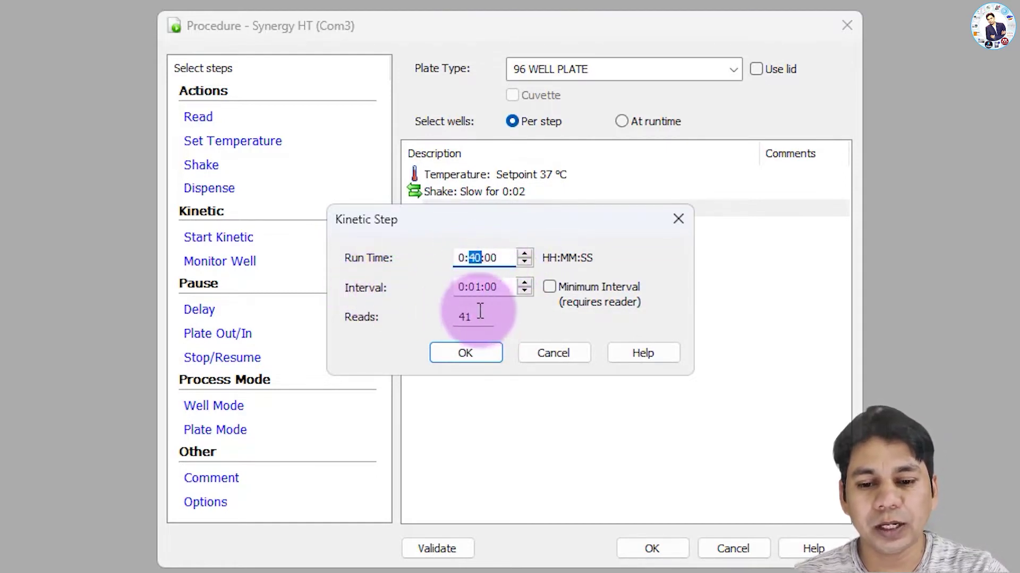
left_click(477, 290)
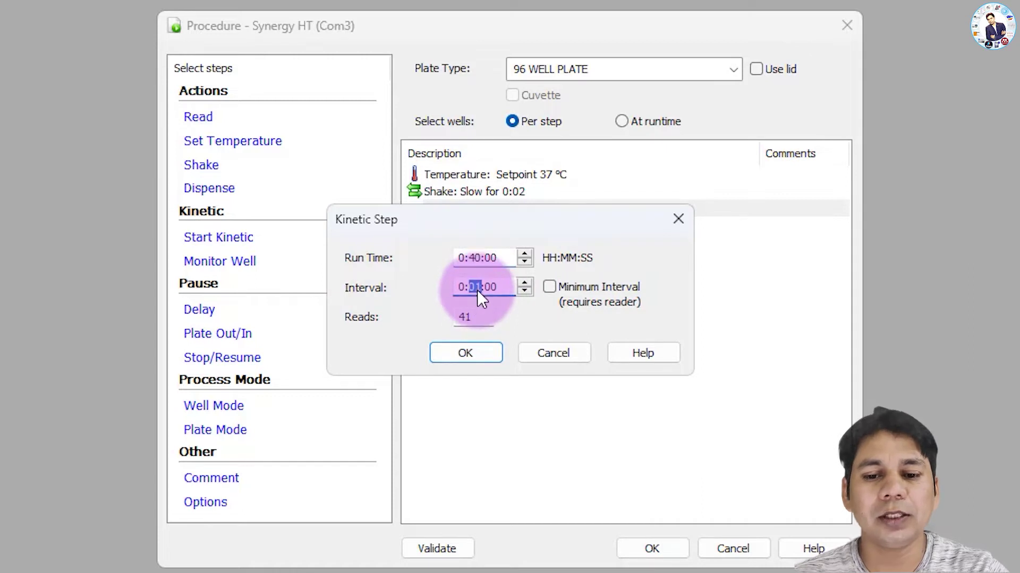
left_click(523, 283)
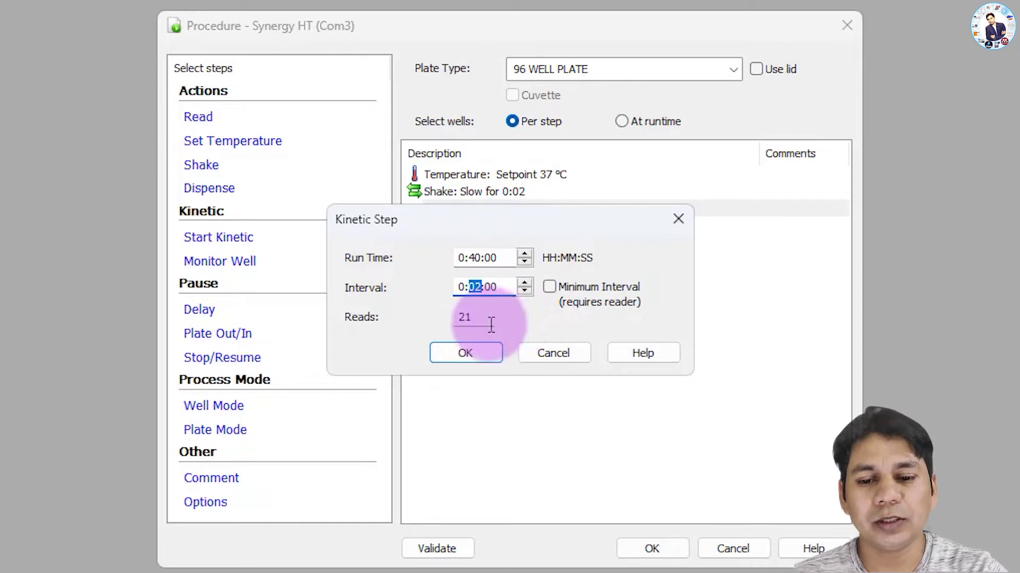
left_click(469, 355)
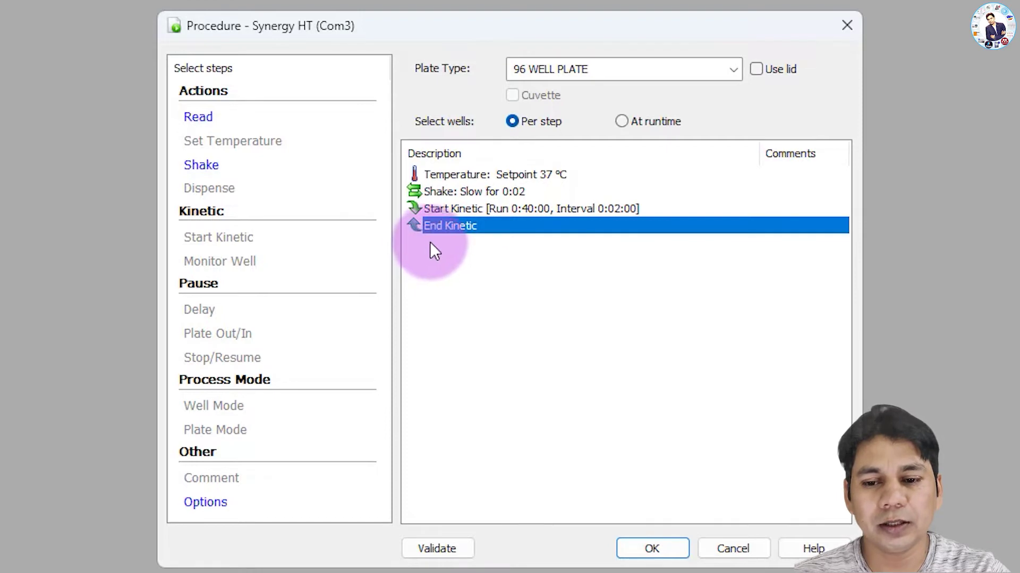
left_click(187, 116)
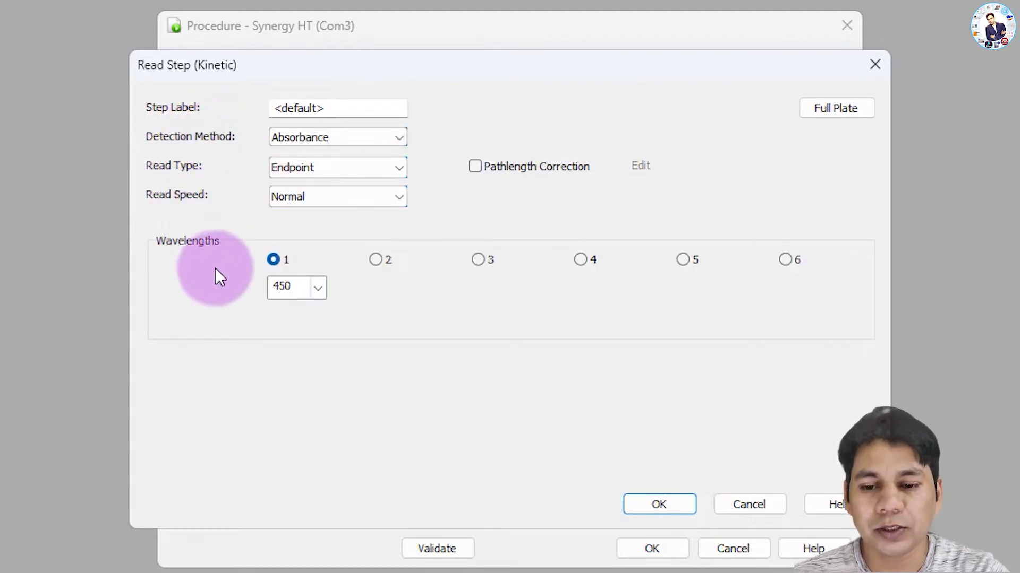
Step: Set the kinetic read to wavelength 1 at 405 and wavelength 2 at 490
left_click(318, 288)
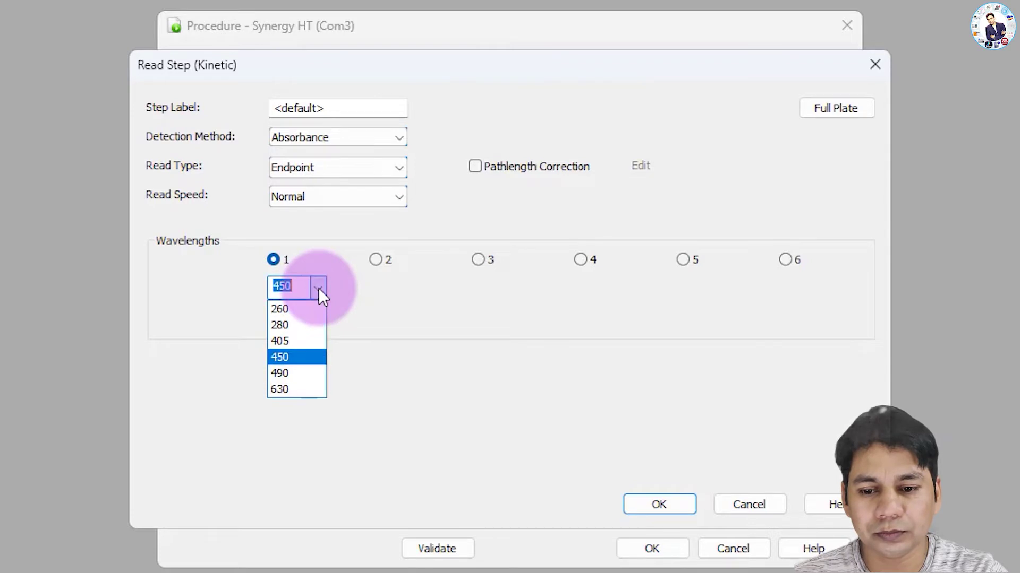
left_click(302, 334)
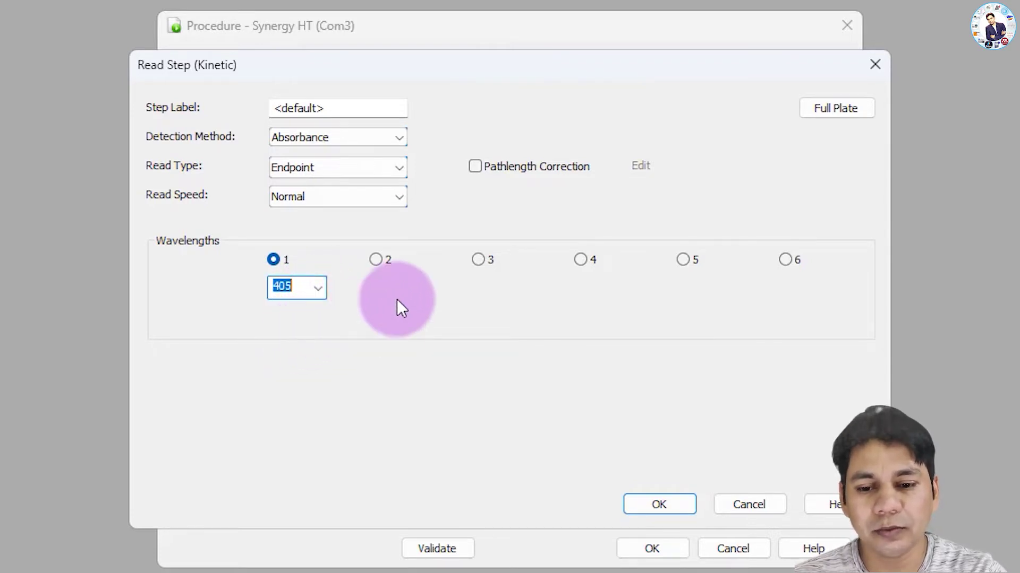
left_click(376, 259)
left_click(420, 288)
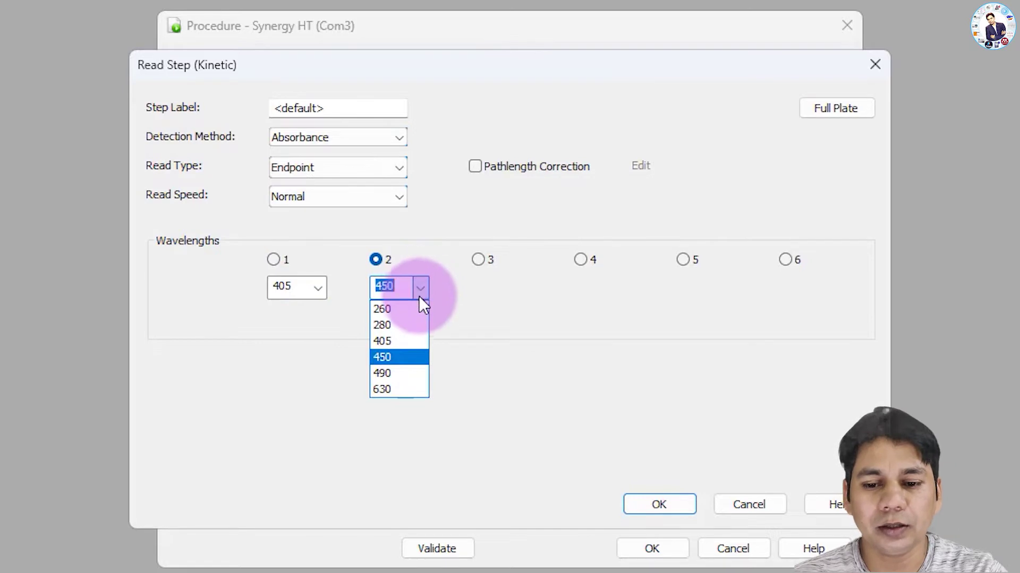
left_click(408, 371)
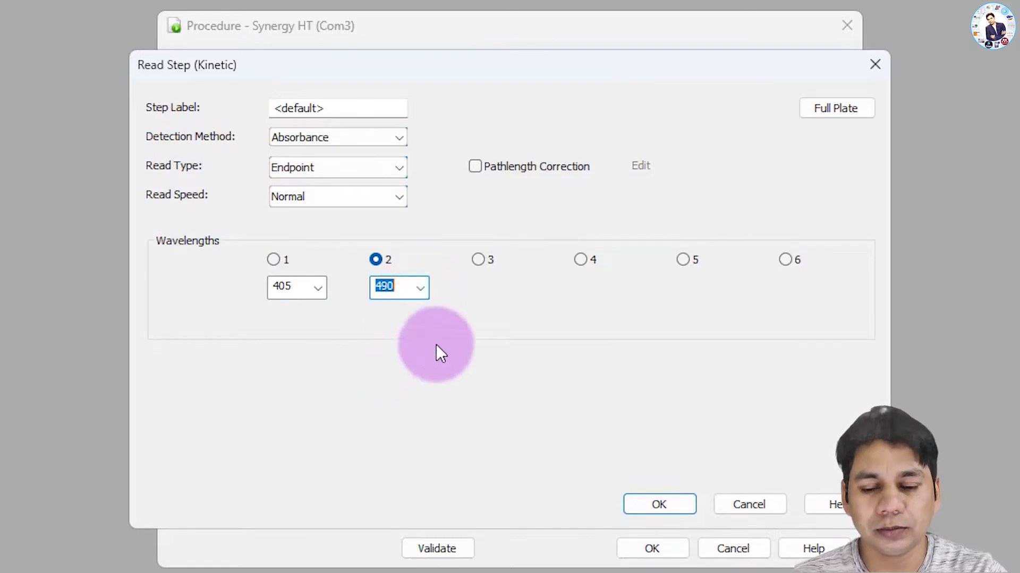
left_click(659, 505)
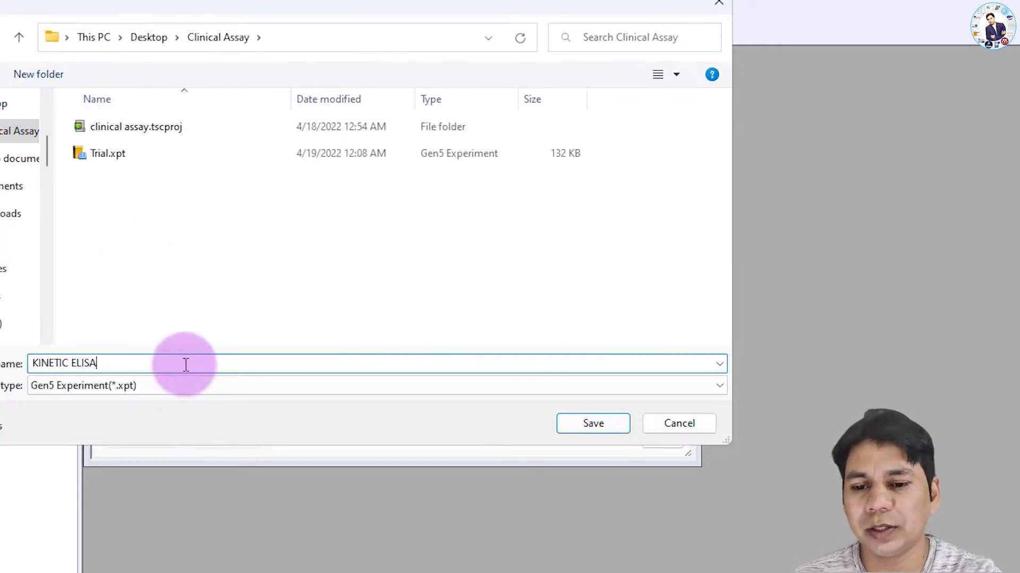
Step: Save the experiment as KINETIC ELISA and open the Plate Layout wizard
left_click(593, 423)
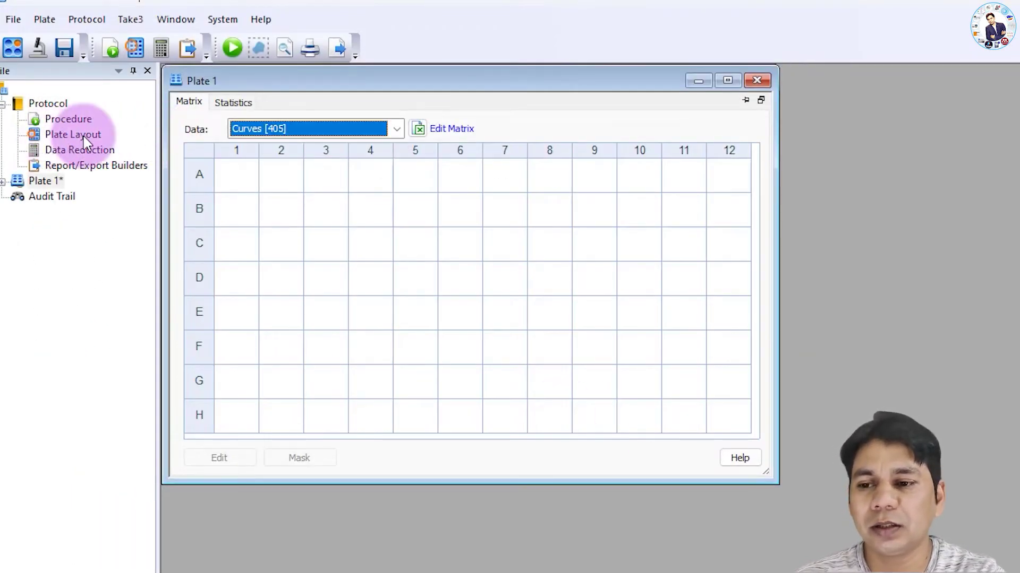
double_click(66, 135)
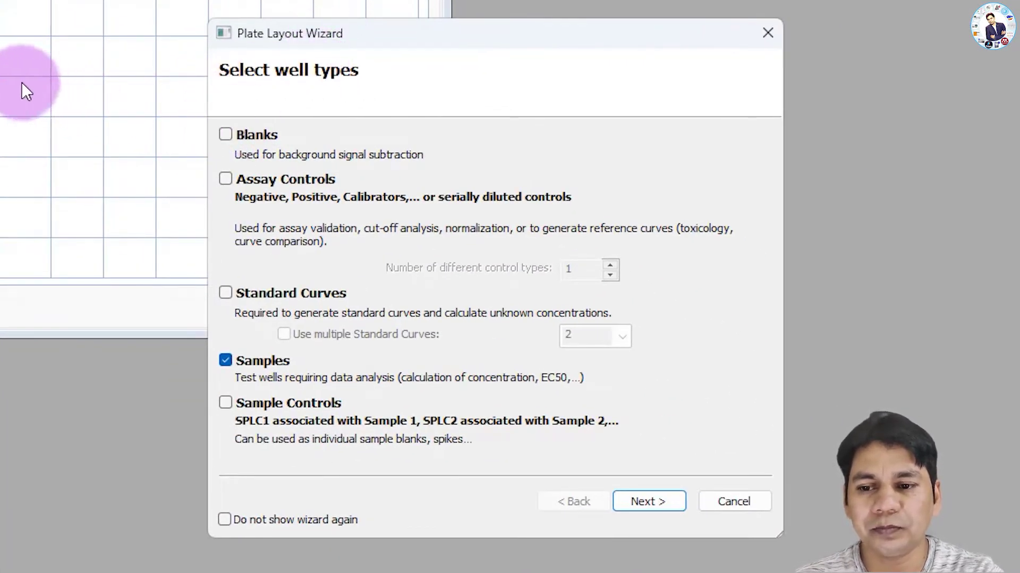
Step: Include two assay control types and standard curves in the plate layout
left_click(230, 180)
left_click(610, 265)
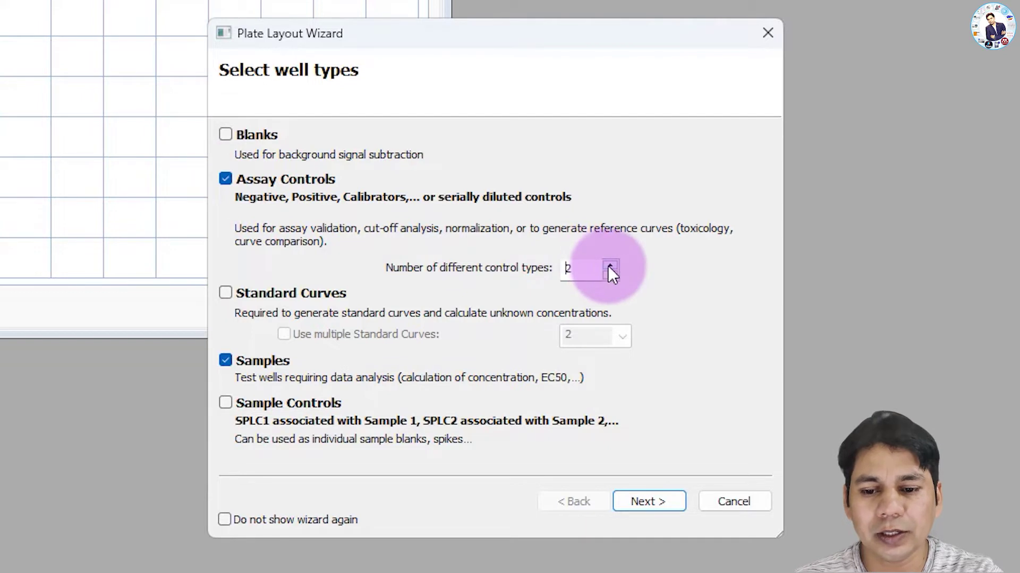
left_click(225, 293)
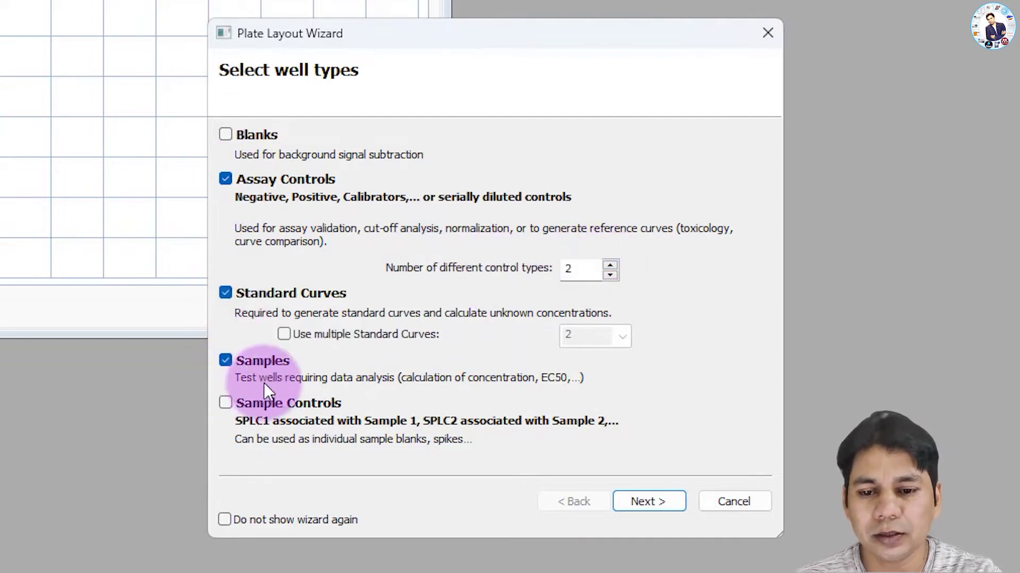
left_click(659, 507)
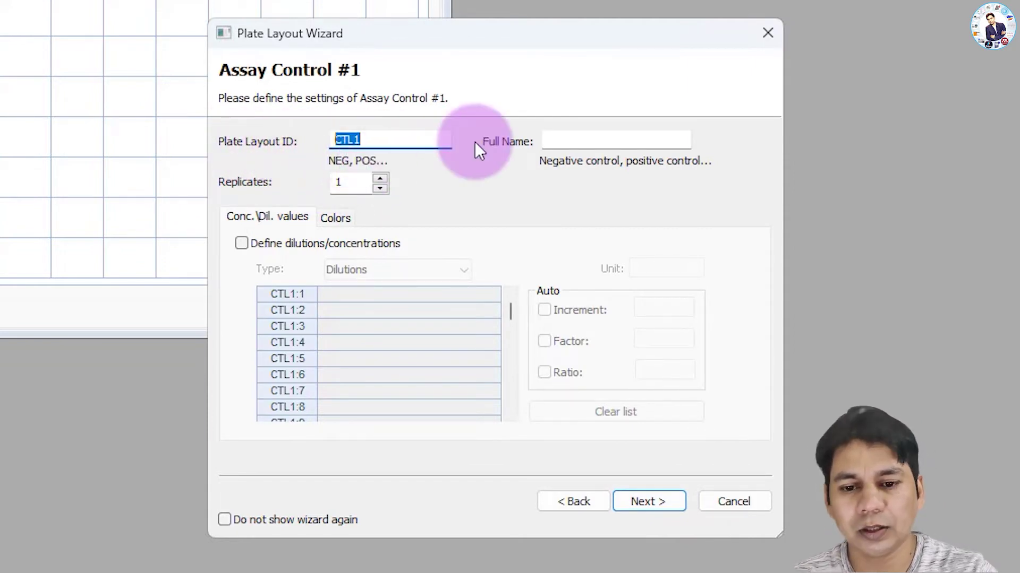
Step: Name the controls NEG and POS, with POS full name Positive Control
type("NEG")
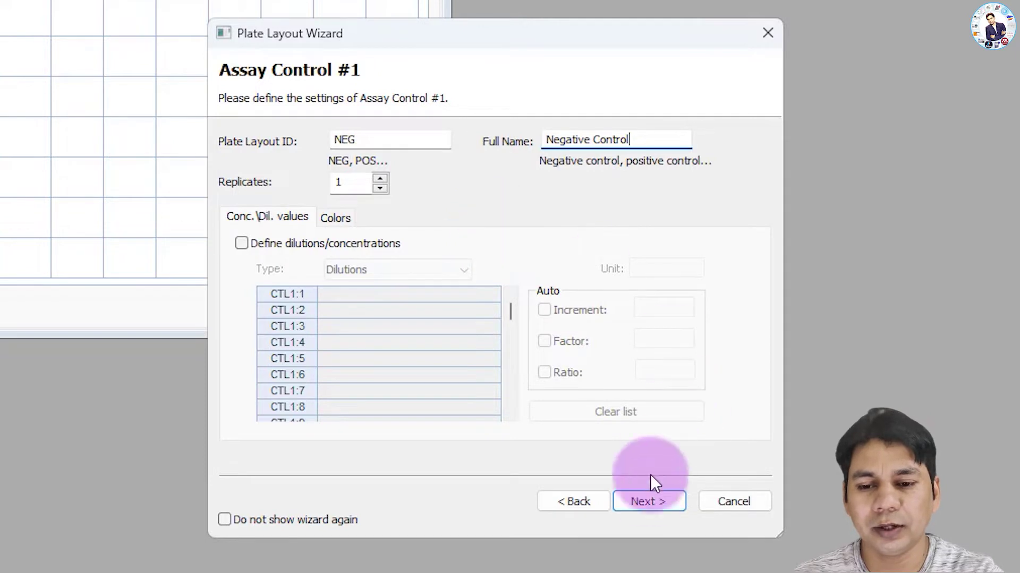
left_click(657, 502)
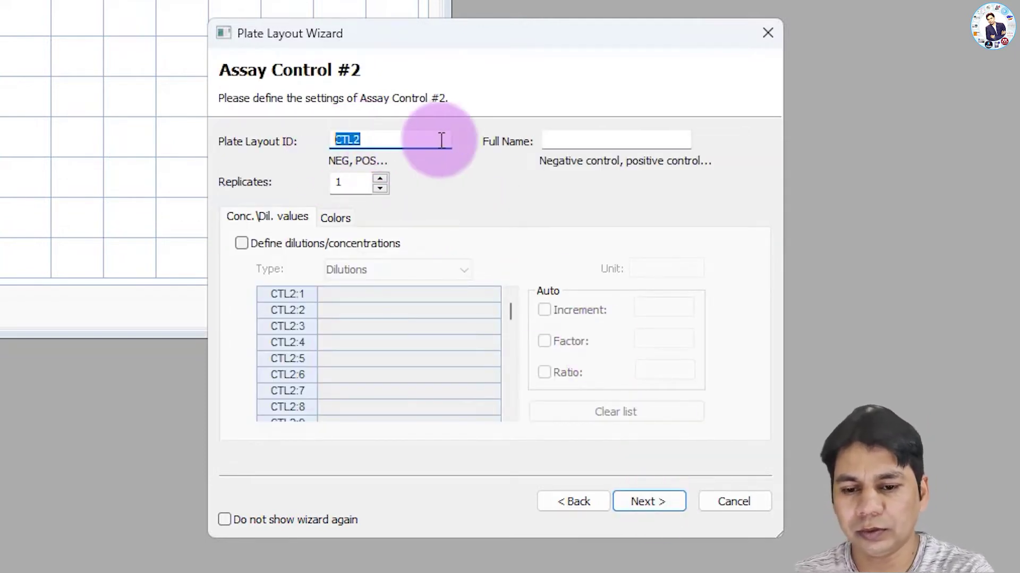
type("PO")
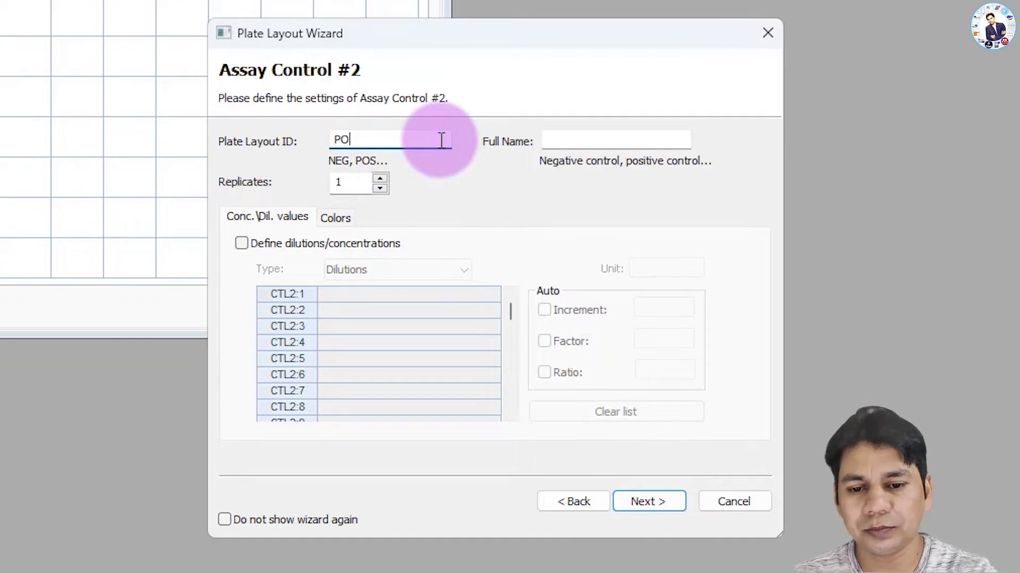
type("S")
left_click(581, 142)
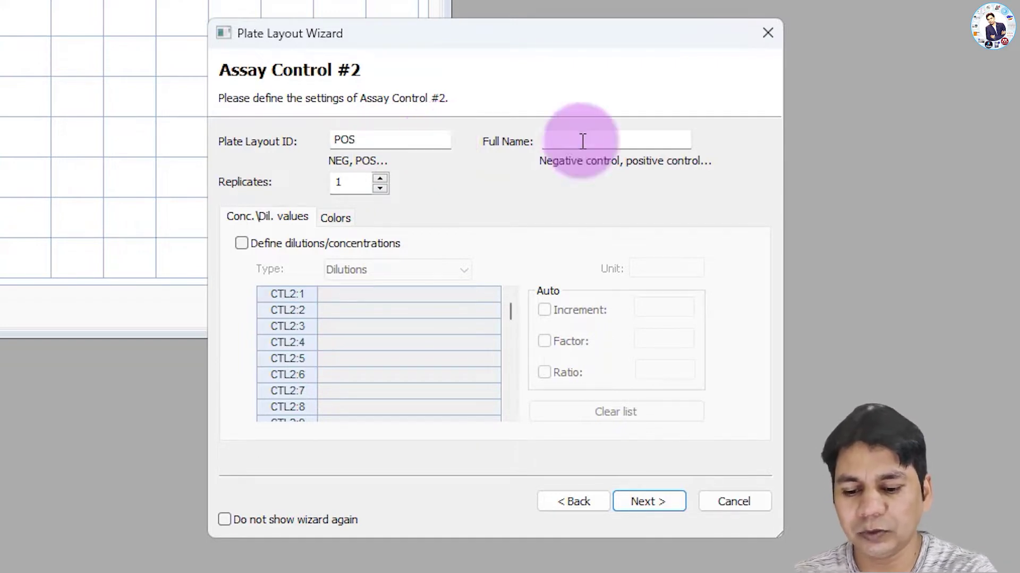
type("Positive Control")
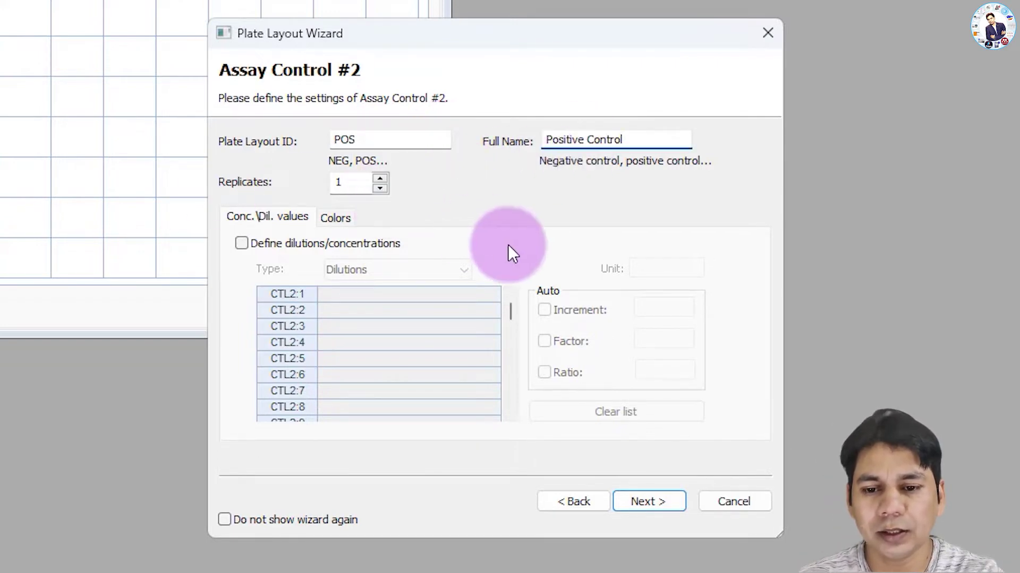
left_click(648, 502)
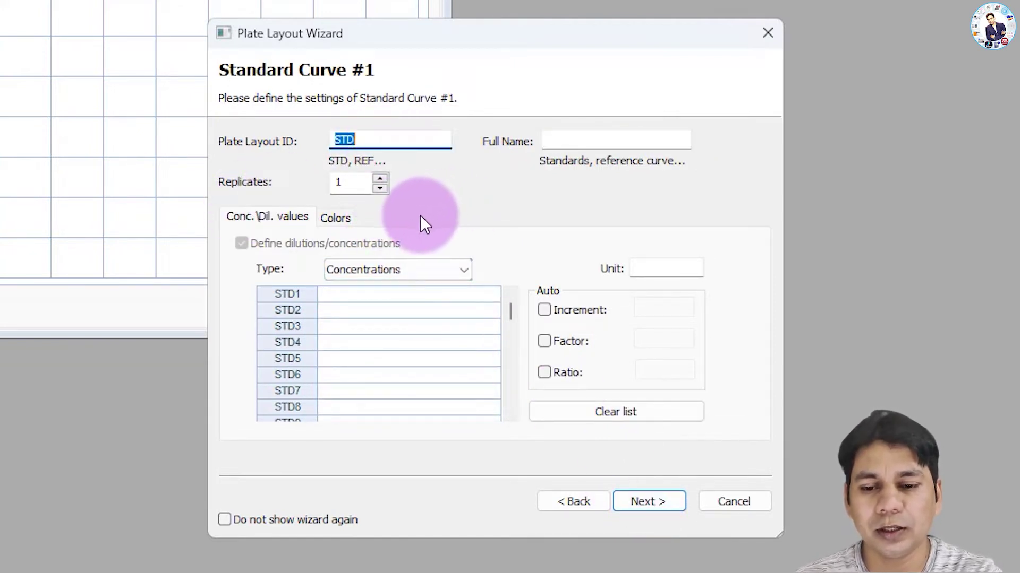
Step: Enter 600 as the first standard's concentration
left_click(392, 298)
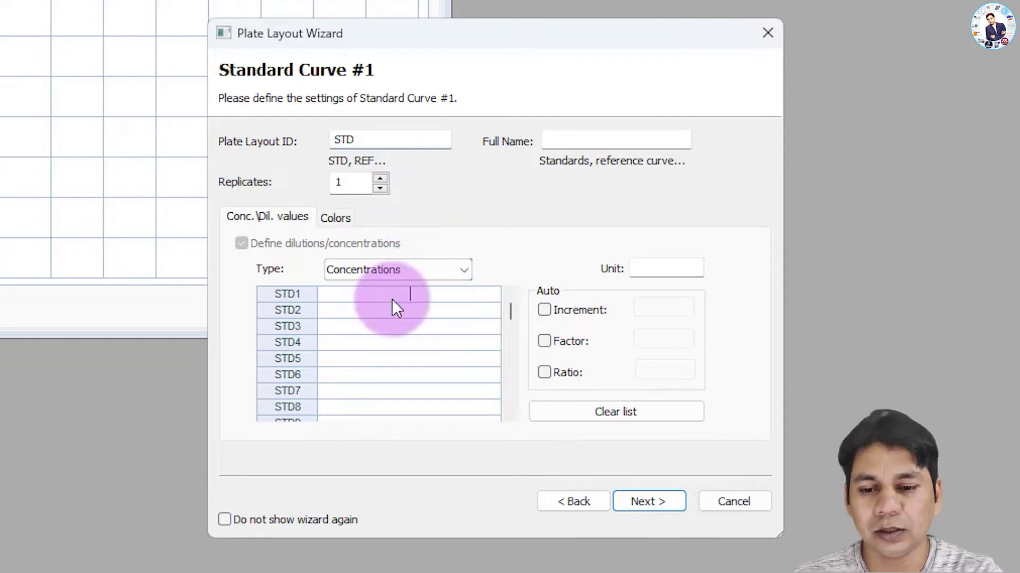
type("600")
double_click(422, 298)
key("BackSpace")
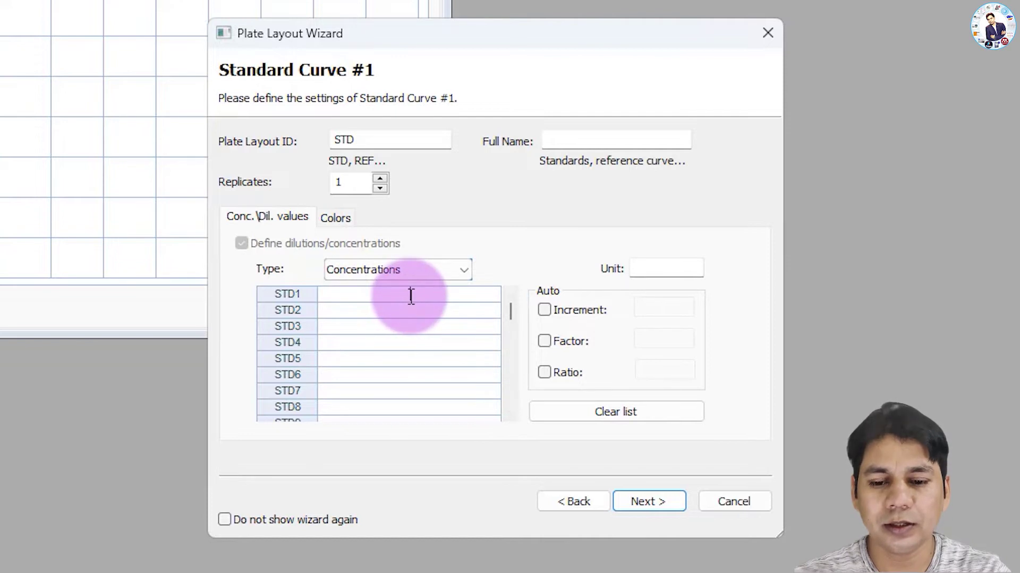
type("600")
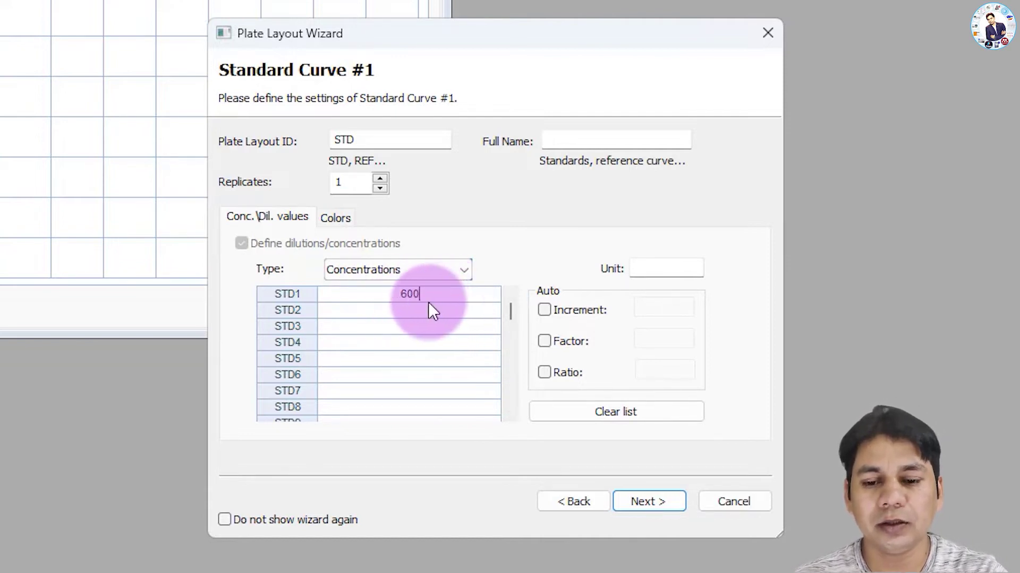
Step: Auto-fill five standards with factor 0.5 down to 37.5 and finish the wizard
left_click(563, 340)
left_click_drag(653, 338, 617, 347)
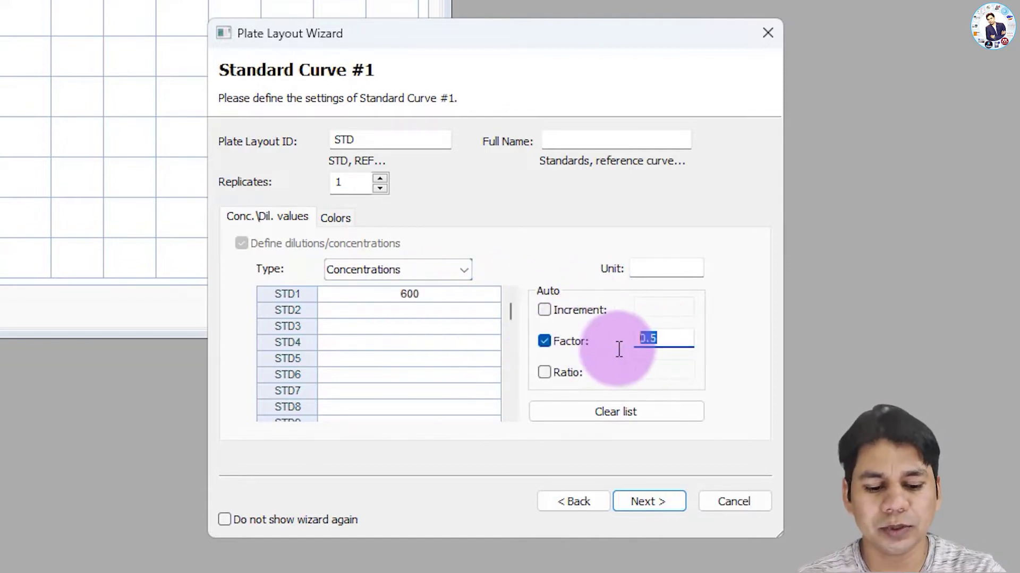
key("BackSpace")
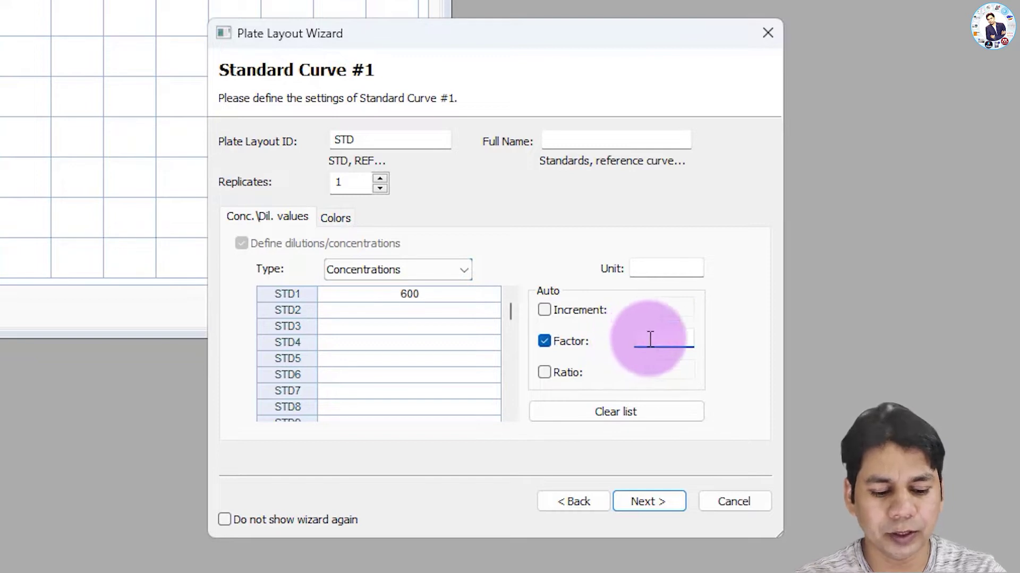
type("0.5")
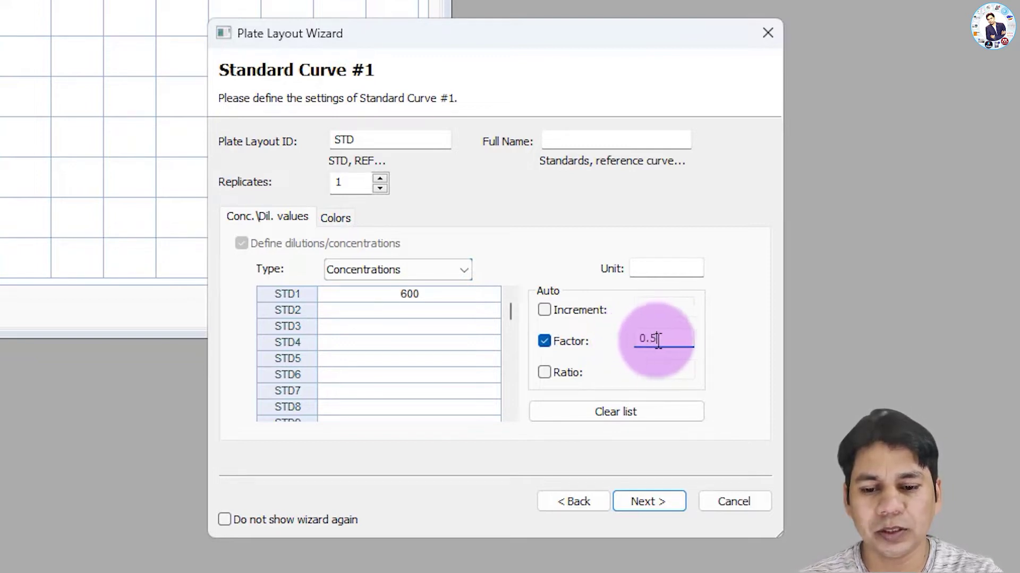
left_click(410, 343)
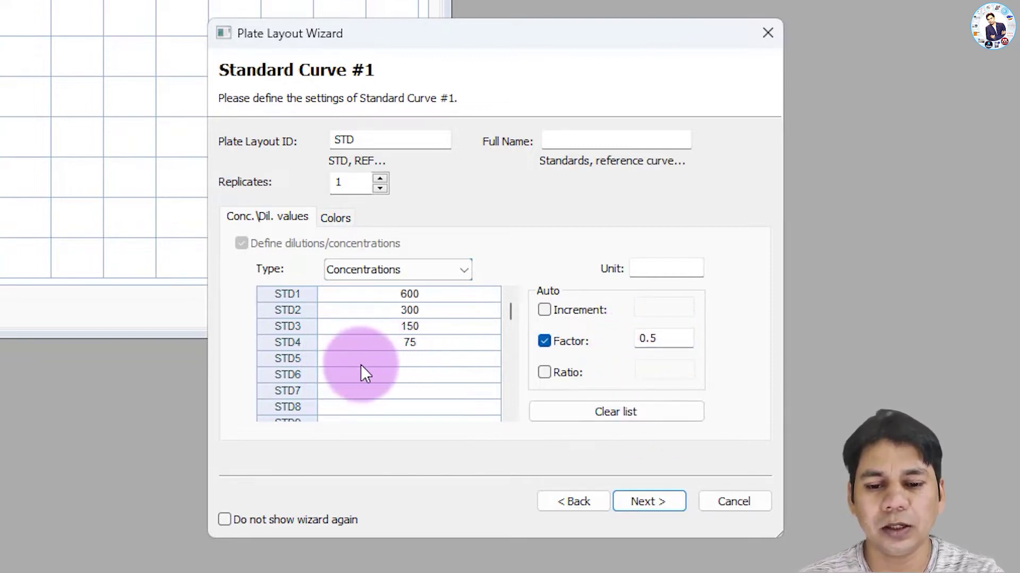
left_click(420, 359)
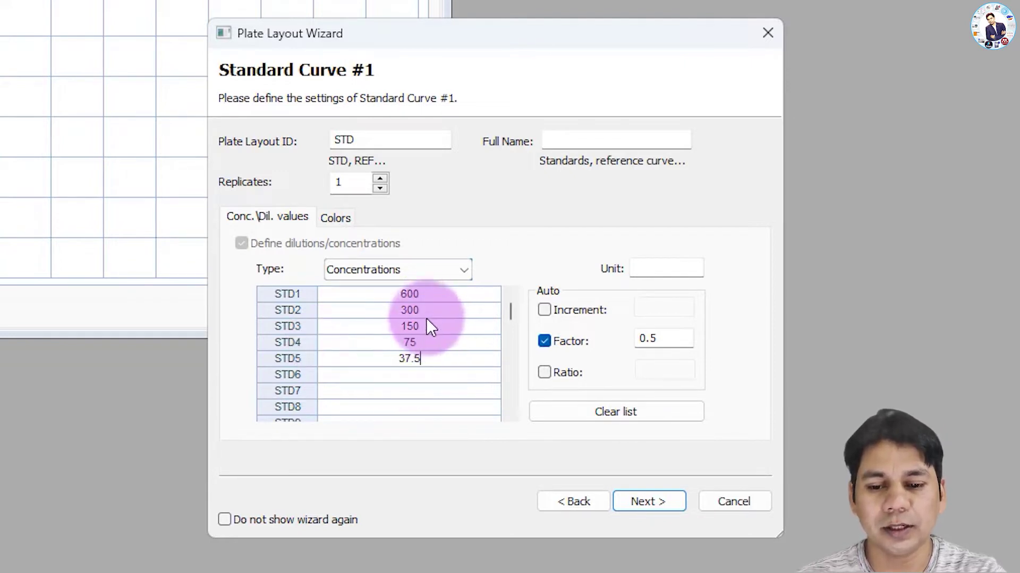
key("Return")
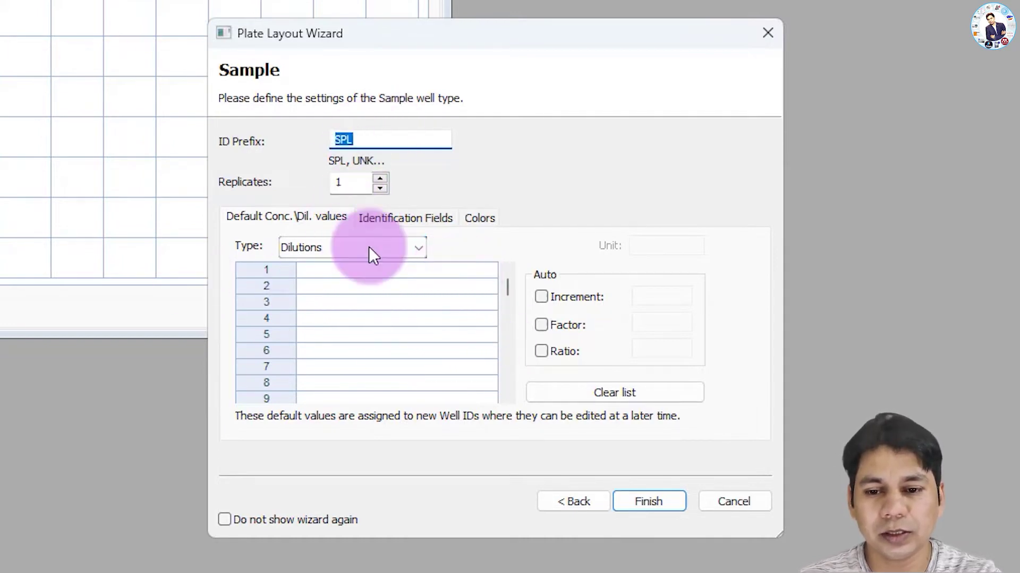
left_click(658, 502)
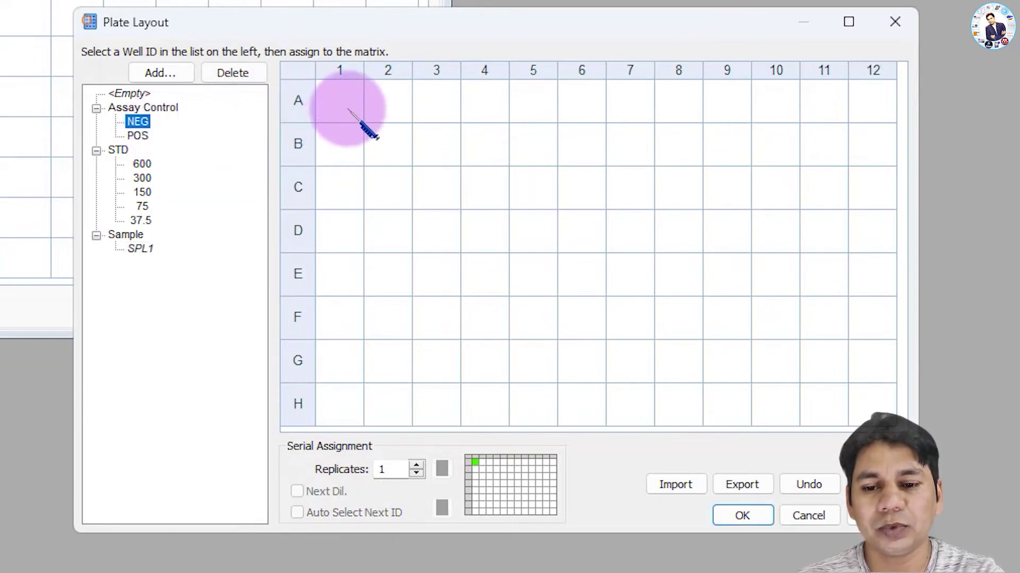
Step: Assign NEG to A1, standards STD1–STD5 to B1–F1 and POS to G1
left_click(347, 109)
left_click(143, 164)
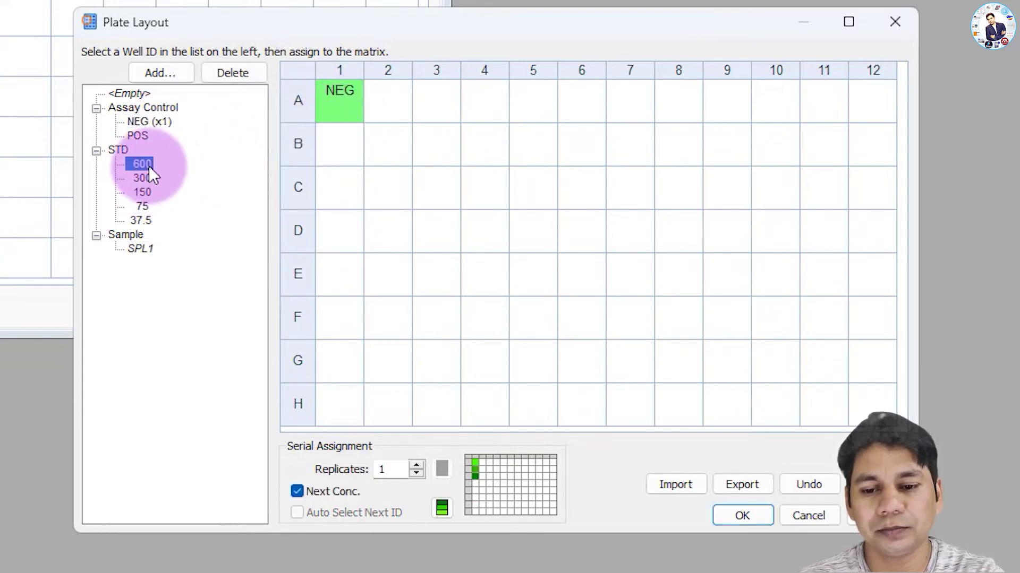
left_click_drag(337, 160, 340, 327)
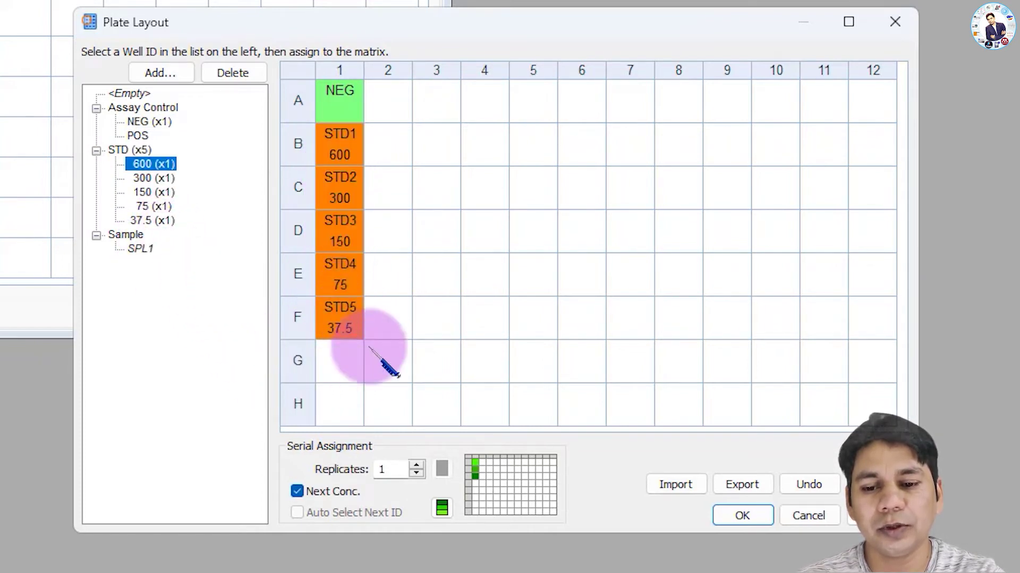
left_click(139, 135)
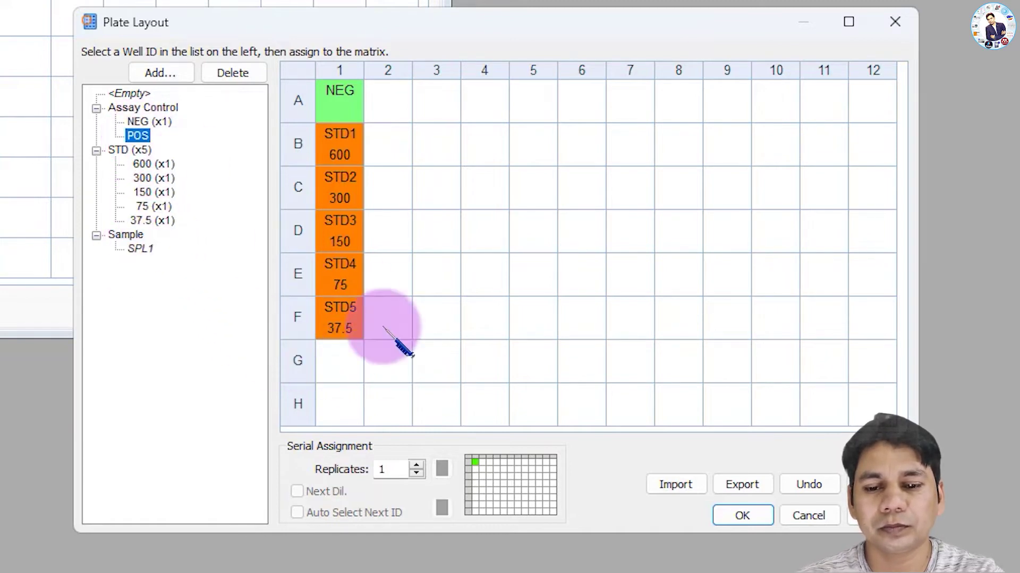
left_click(340, 361)
Step: Fill H1 and columns 2–9 with samples SPL1–SPL65 and accept the layout
left_click(141, 249)
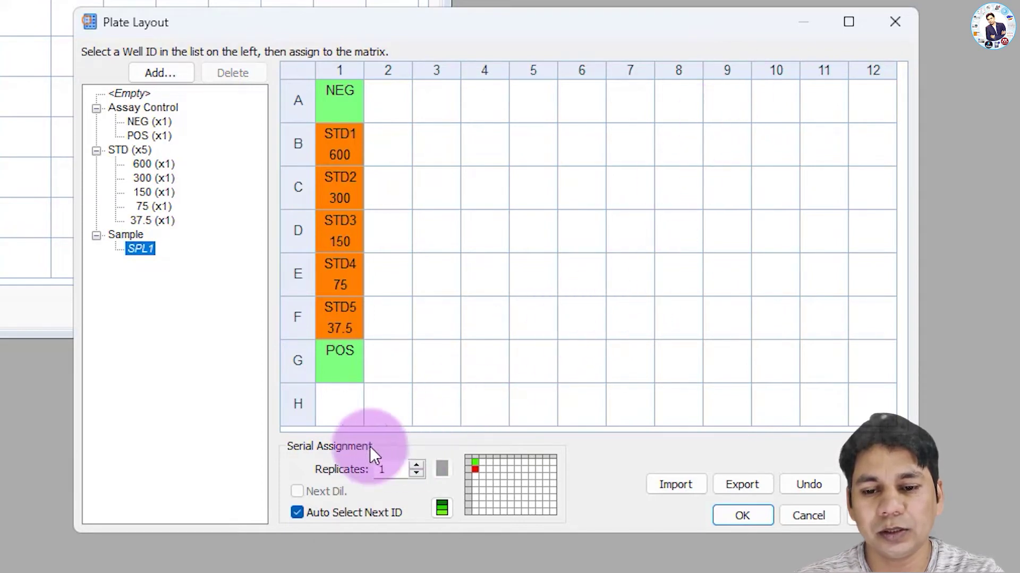
left_click(340, 404)
left_click_drag(393, 106, 405, 413)
left_click_drag(441, 109, 459, 390)
left_click_drag(484, 98, 483, 396)
left_click_drag(531, 104, 531, 418)
left_click_drag(582, 106, 587, 406)
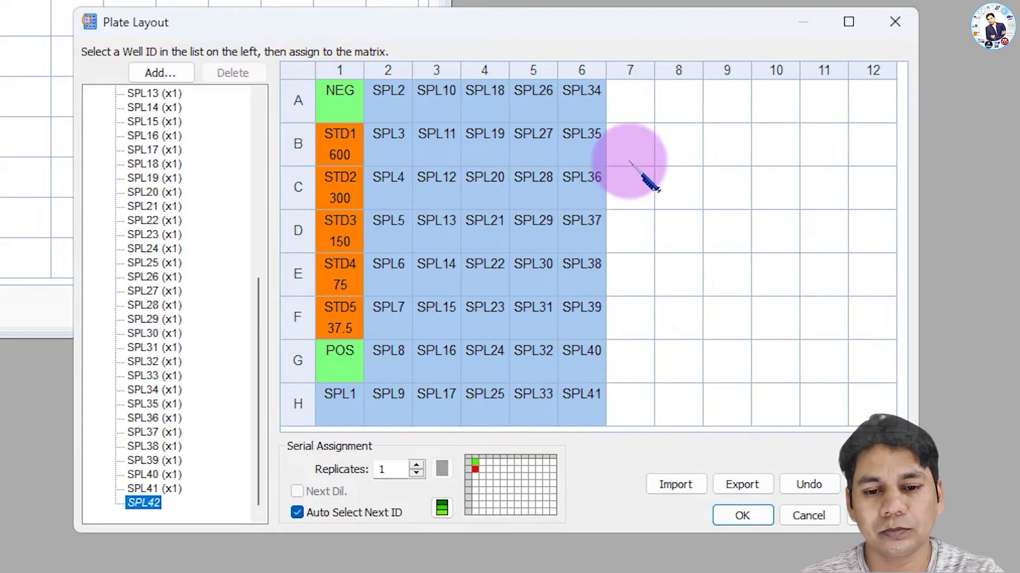
left_click_drag(632, 103, 632, 419)
left_click_drag(656, 85, 691, 407)
left_click_drag(726, 98, 731, 410)
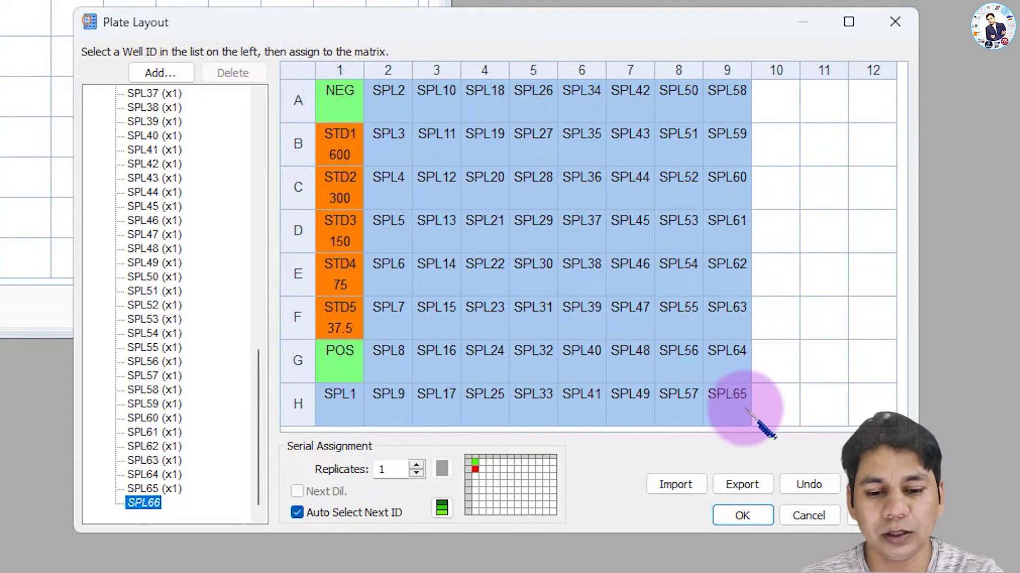
left_click(755, 513)
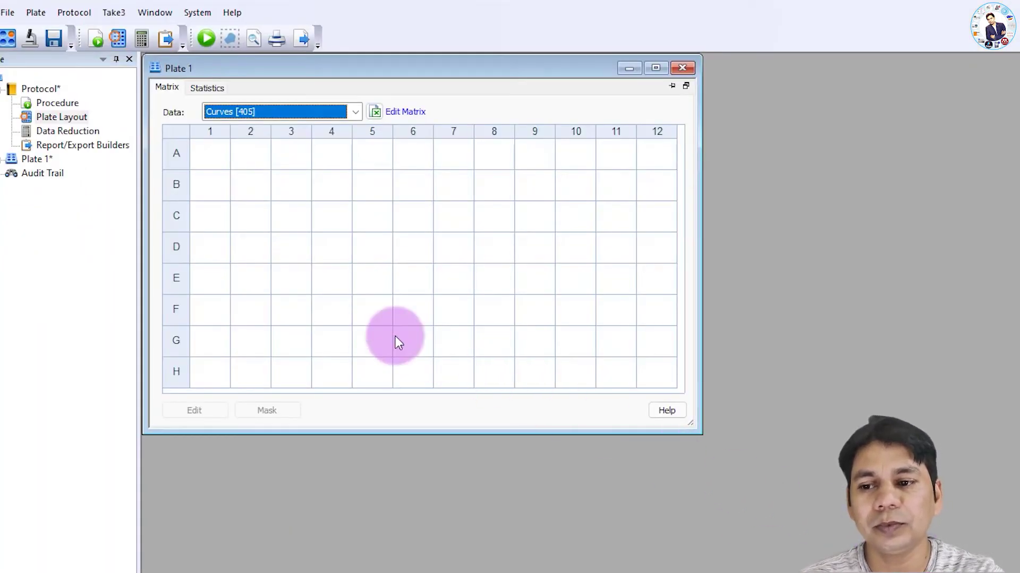
Step: Delete the Max V[405] and Max V[490] kinetic analysis steps from Data Reduction
double_click(53, 132)
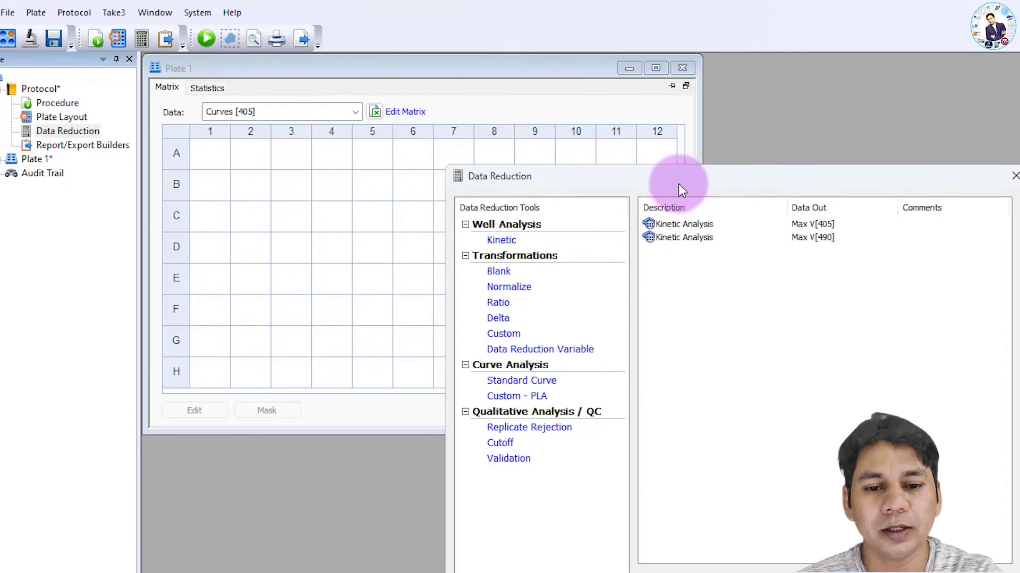
left_click_drag(678, 184, 531, 23)
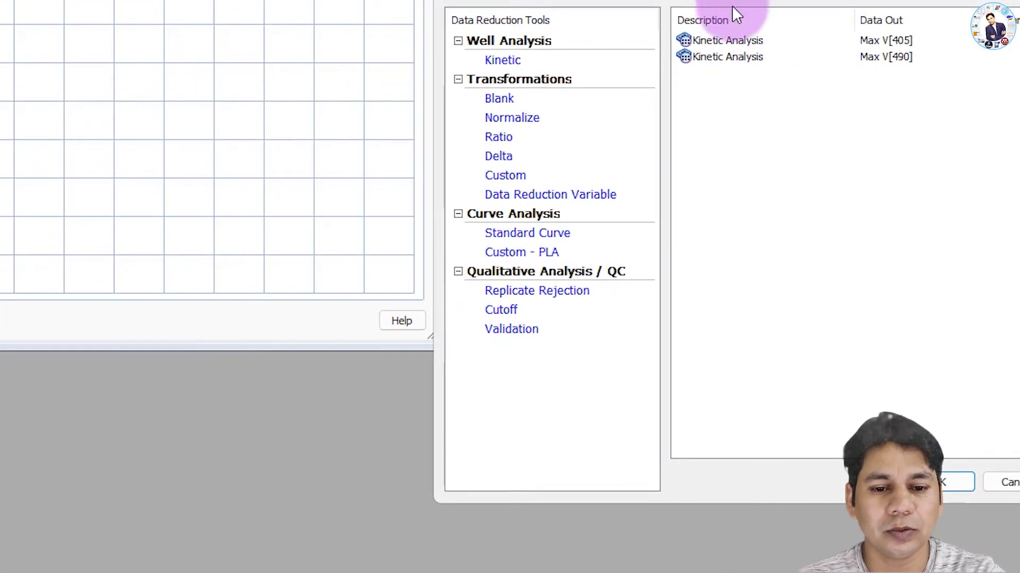
left_click(742, 44)
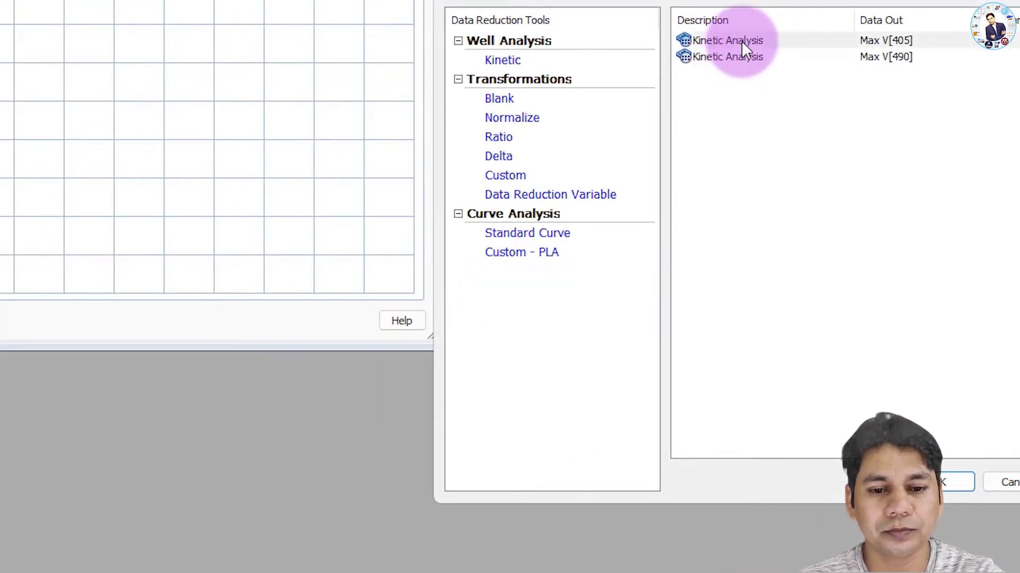
right_click(741, 40)
left_click(797, 97)
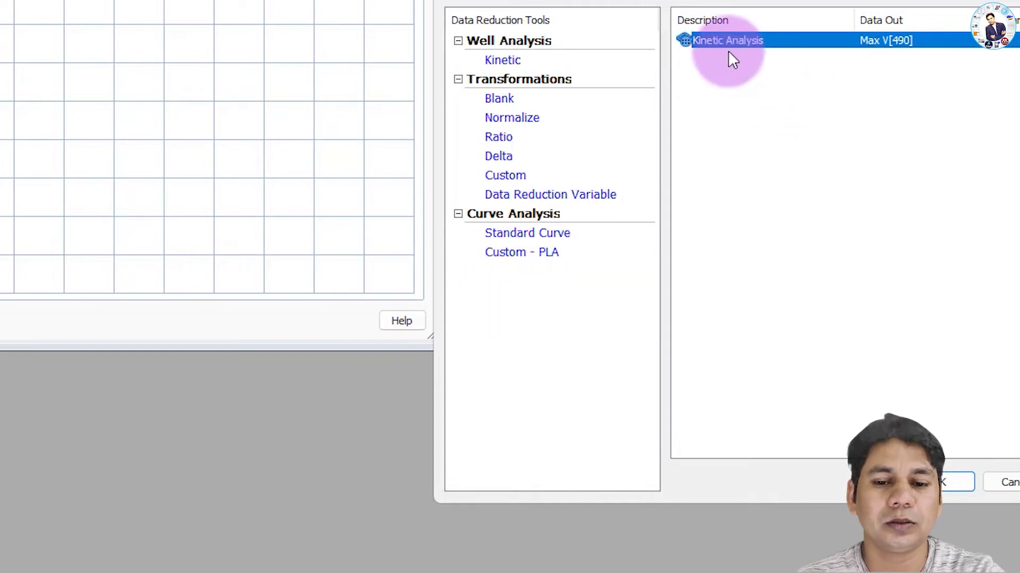
right_click(767, 39)
left_click(810, 99)
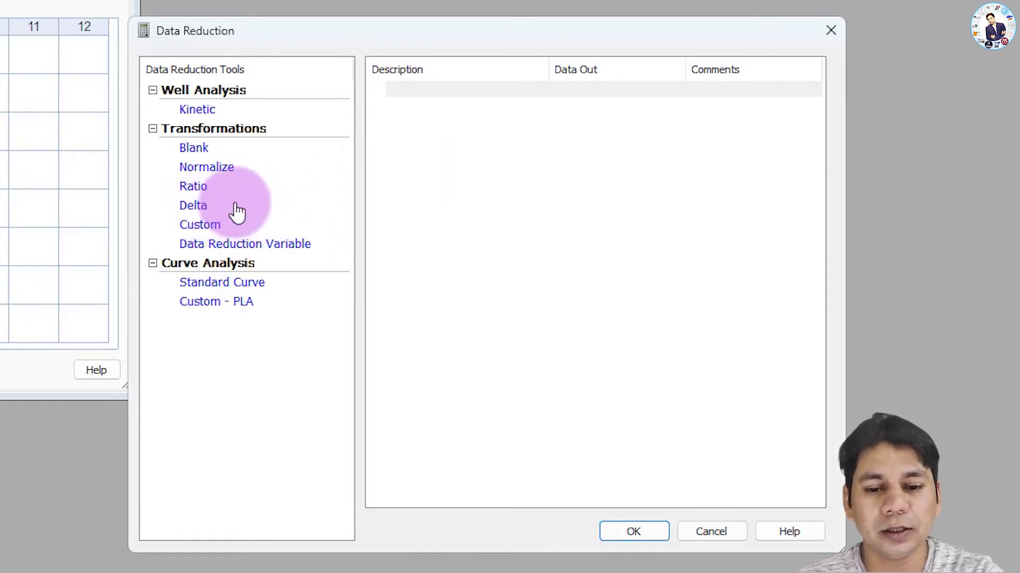
Step: Create a Delta transformation computing 405 minus 490, named Delta
left_click(193, 206)
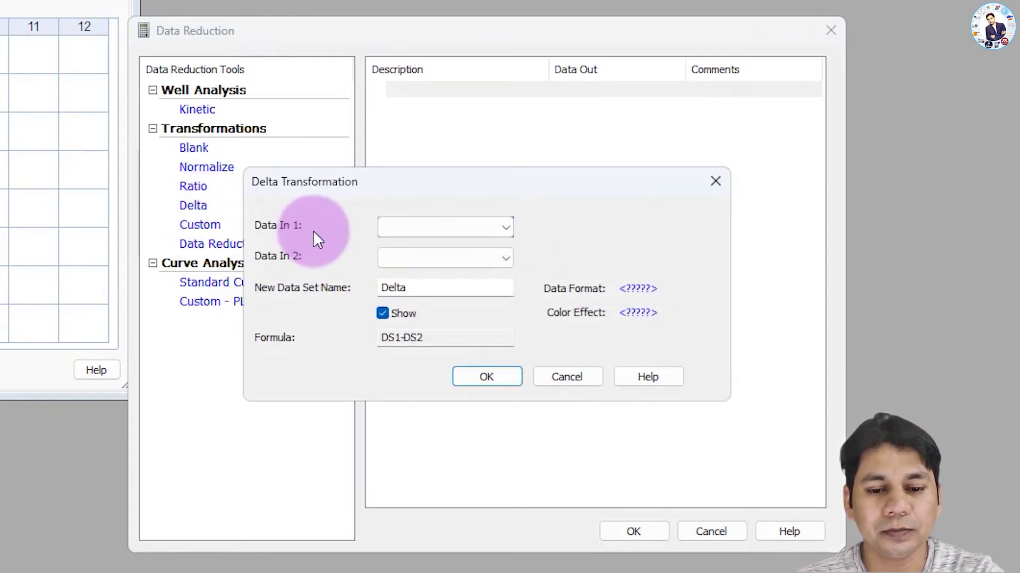
left_click(505, 227)
left_click(418, 246)
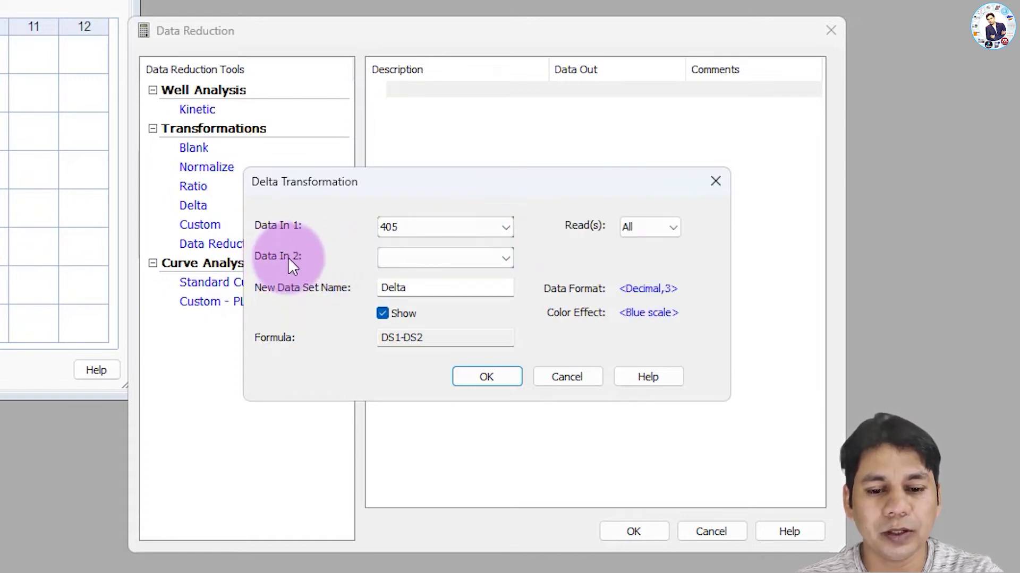
left_click(505, 258)
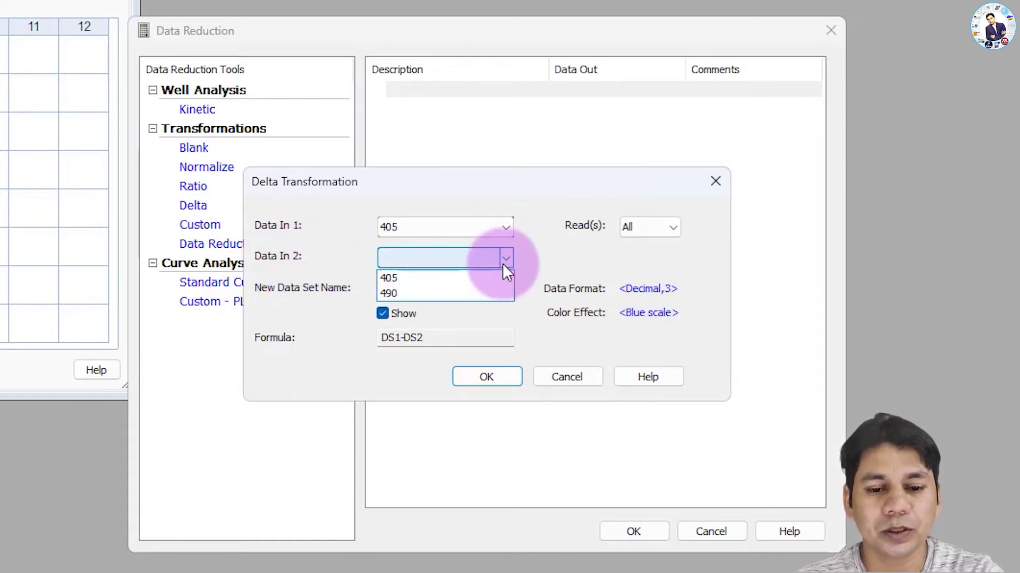
left_click(401, 294)
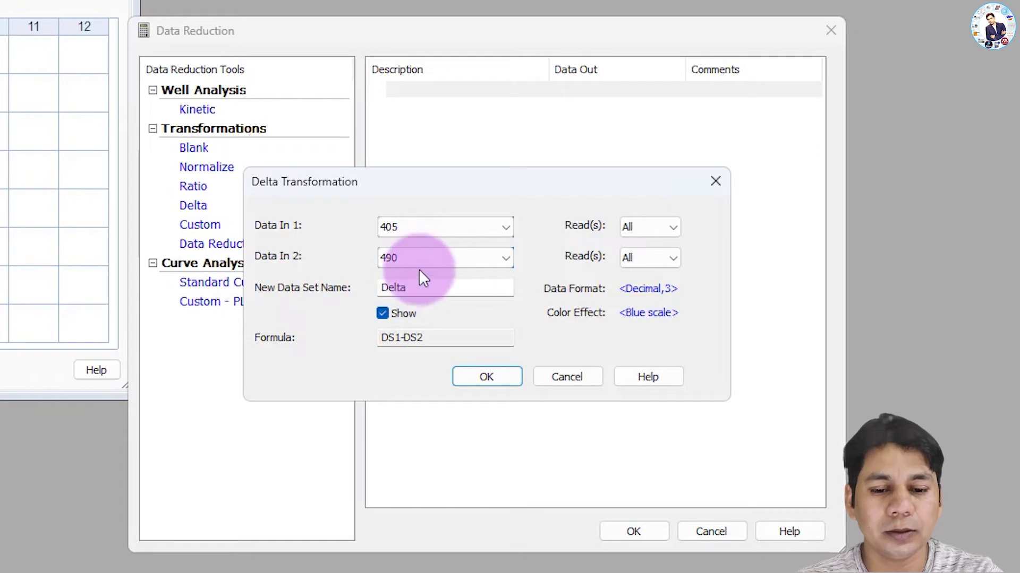
left_click(487, 377)
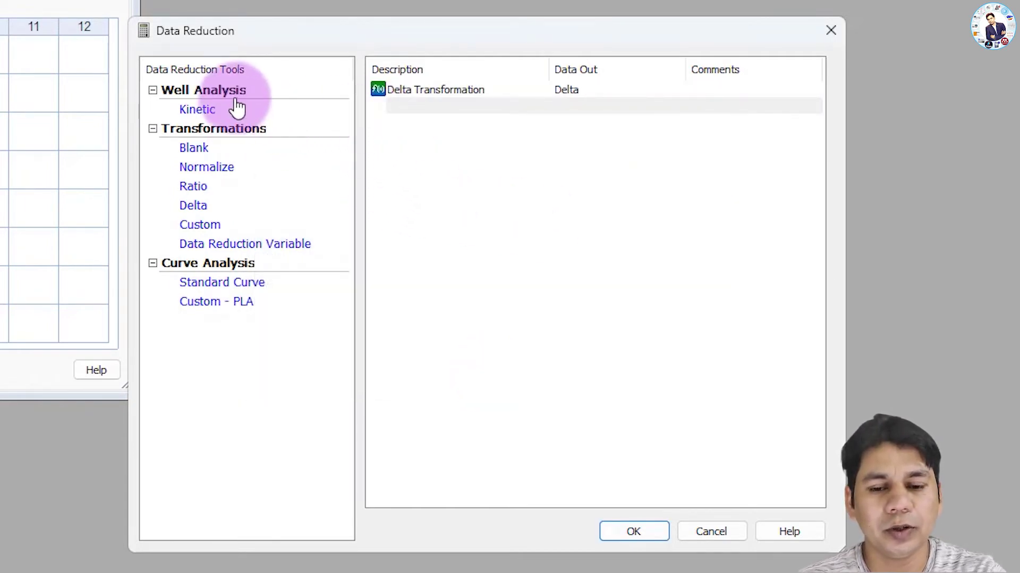
Step: Add a Kinetic Analysis calculating Mean V on the Delta data set
left_click(199, 110)
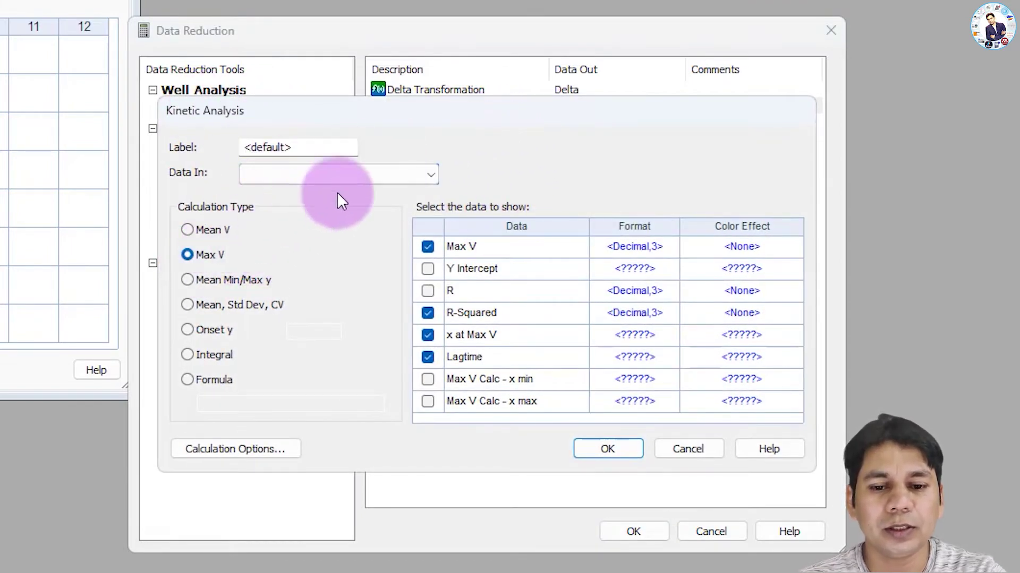
left_click(422, 174)
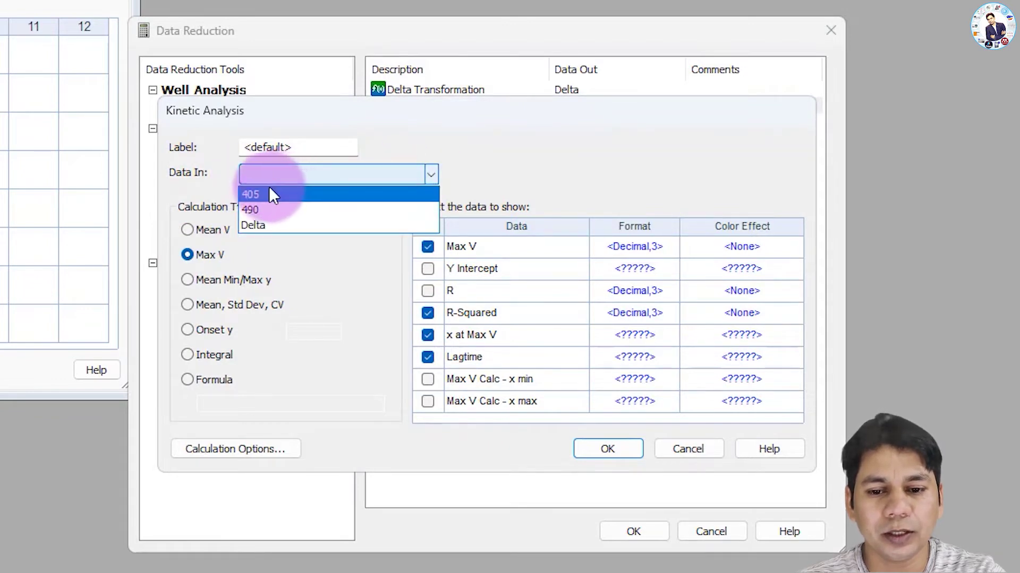
left_click(257, 227)
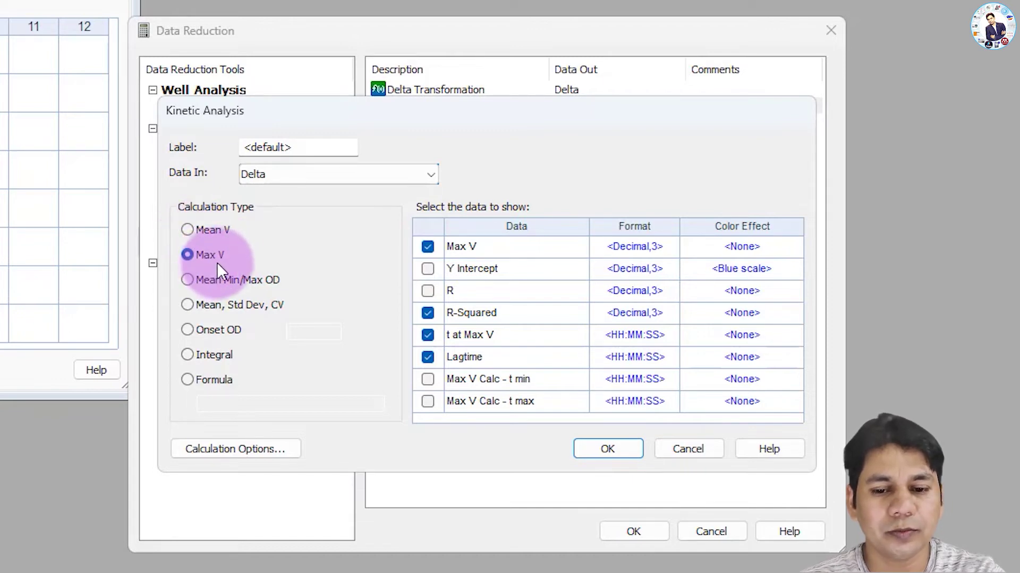
left_click(189, 232)
left_click(612, 454)
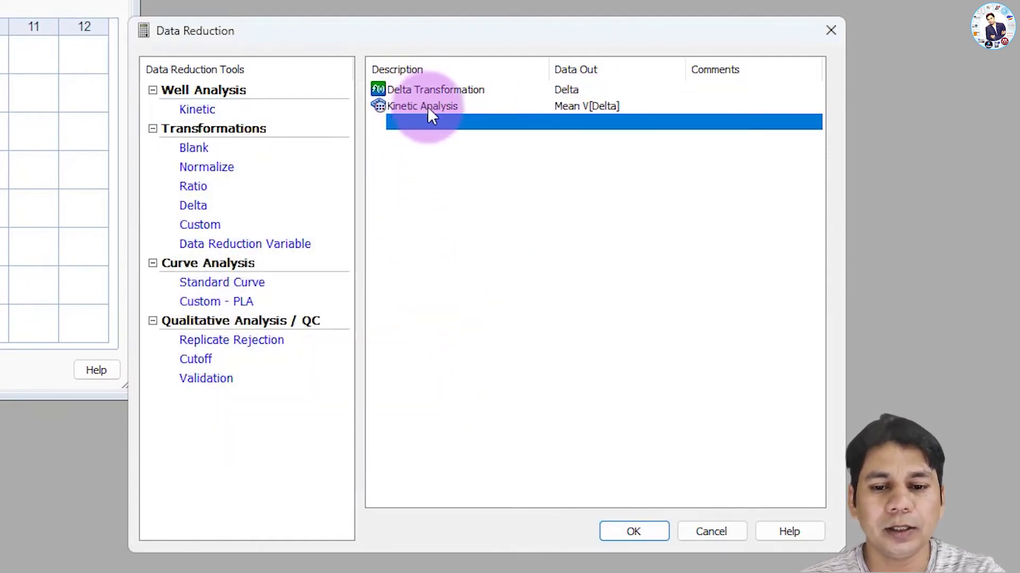
left_click(393, 189)
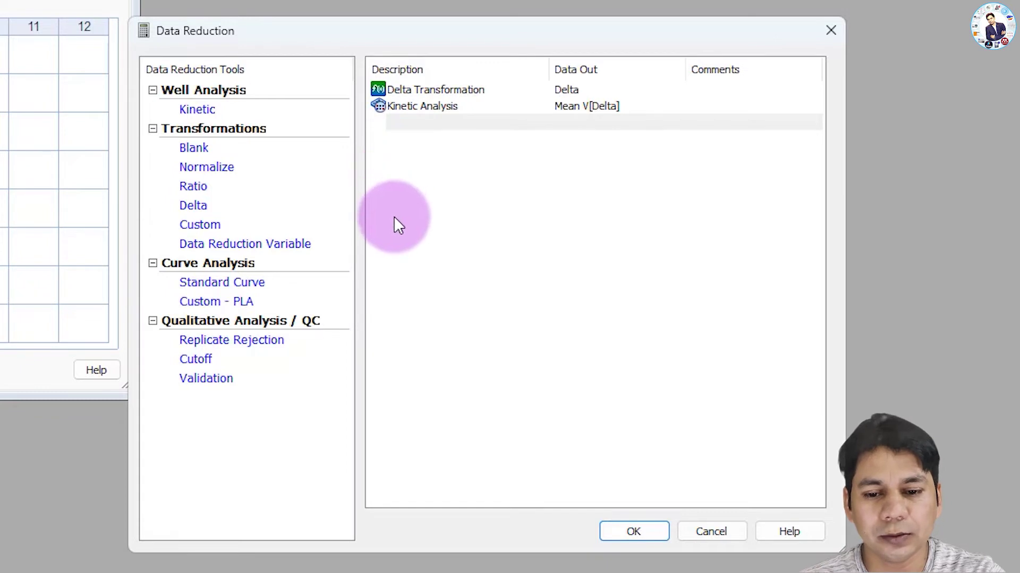
left_click(218, 289)
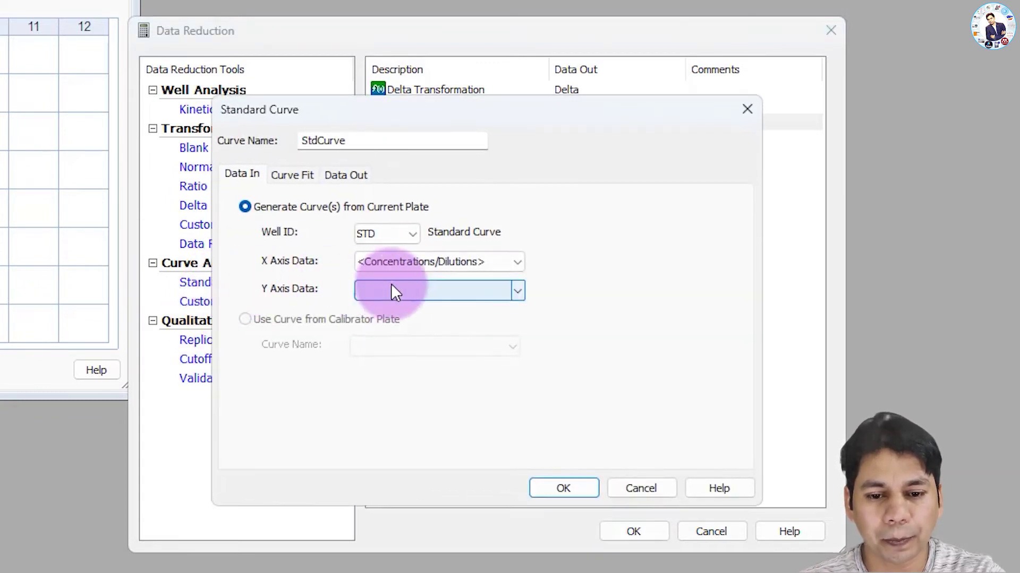
Step: Plot Mean V [Delta] on the Y axis, keep the Linear Regression fit and accept the StdCurve
left_click(235, 177)
left_click(518, 292)
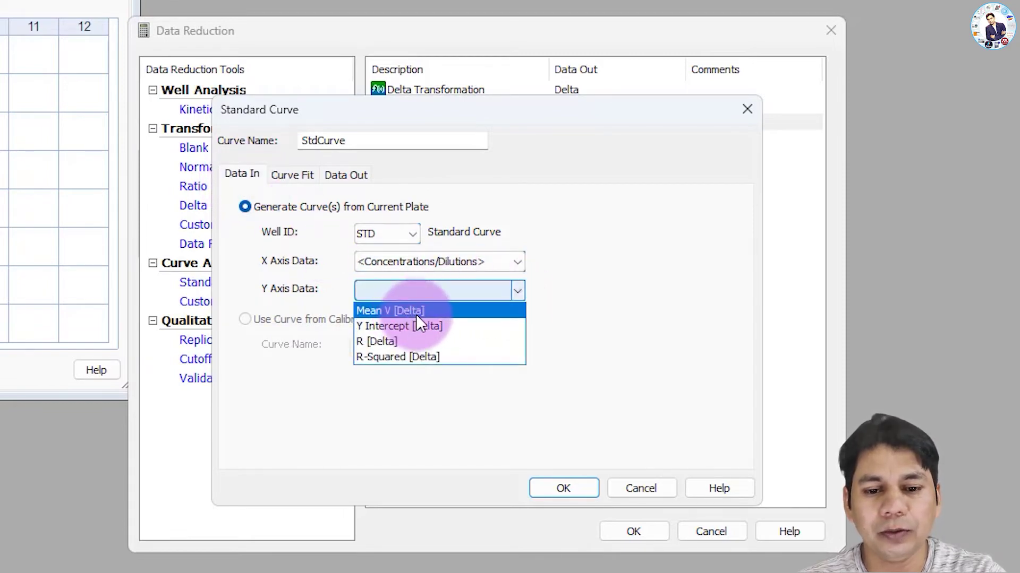
left_click(417, 313)
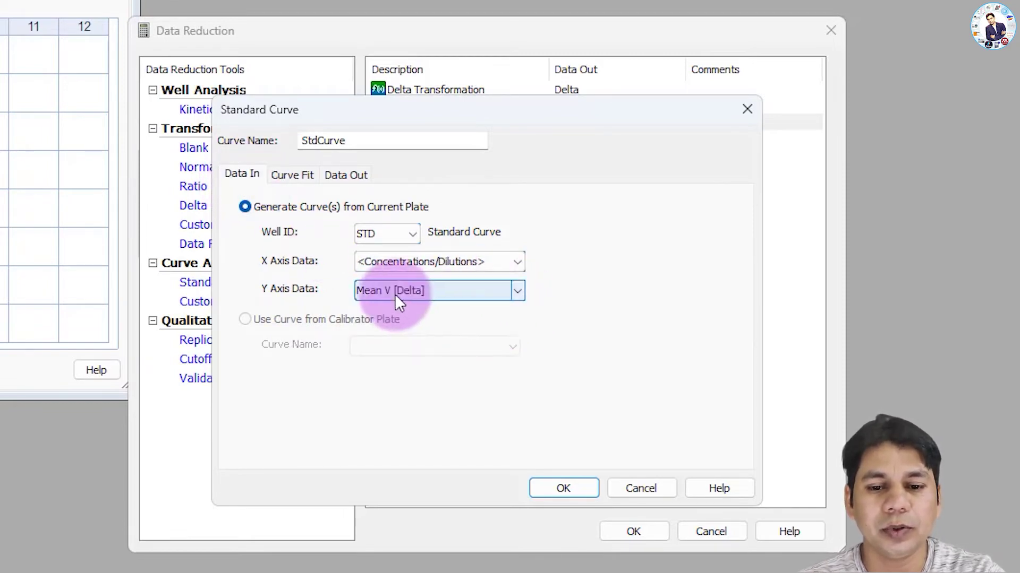
left_click(291, 198)
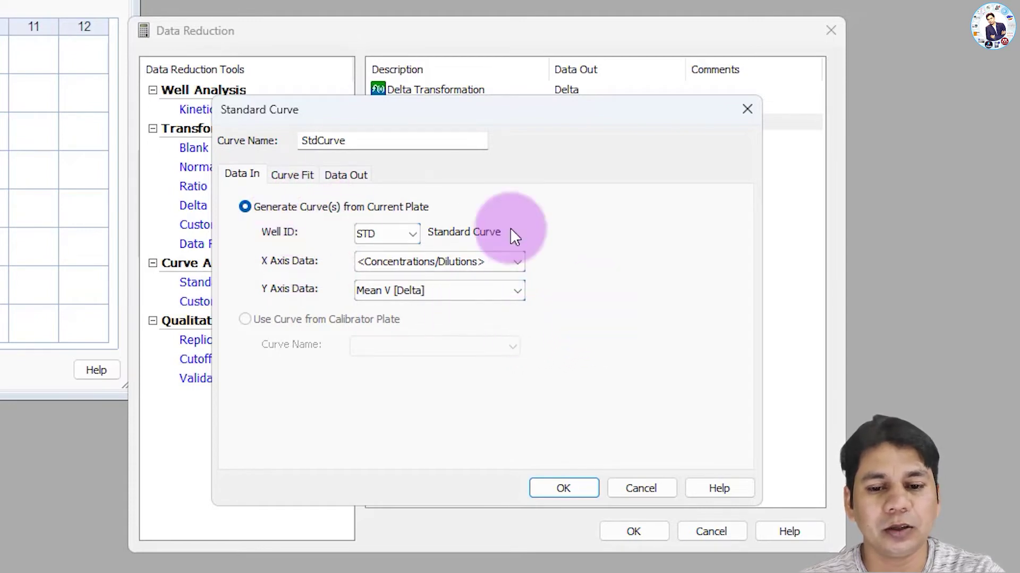
left_click(290, 176)
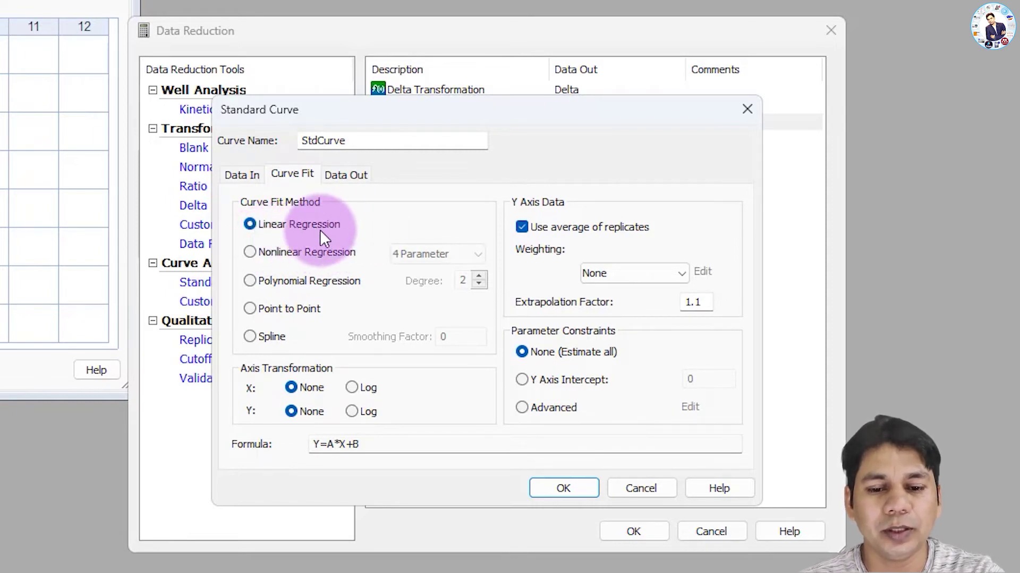
left_click(569, 490)
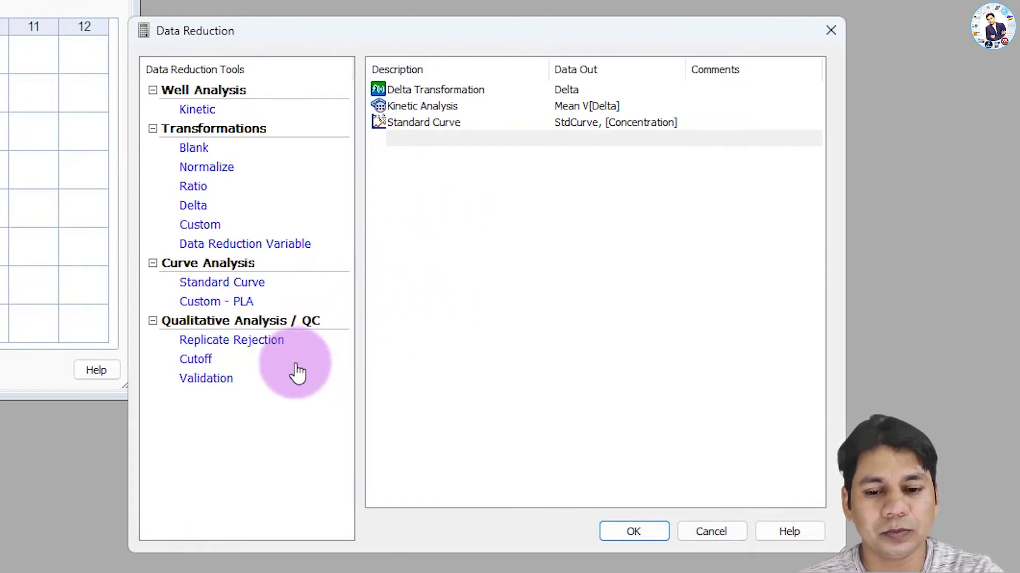
Step: Add a Cutoff step on [Concentration] with Cutoff Formula 1 set to 70
left_click(197, 361)
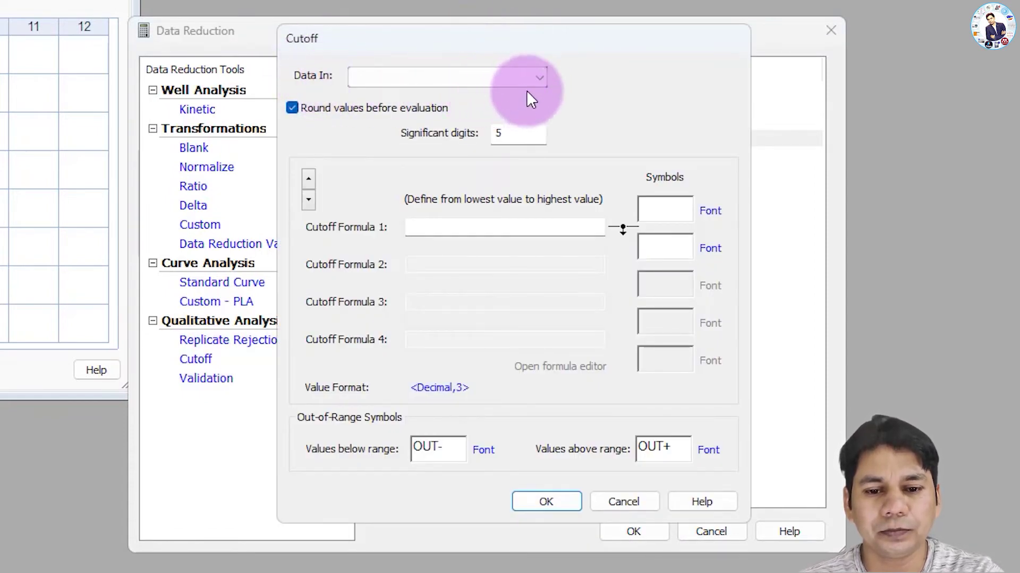
left_click(539, 77)
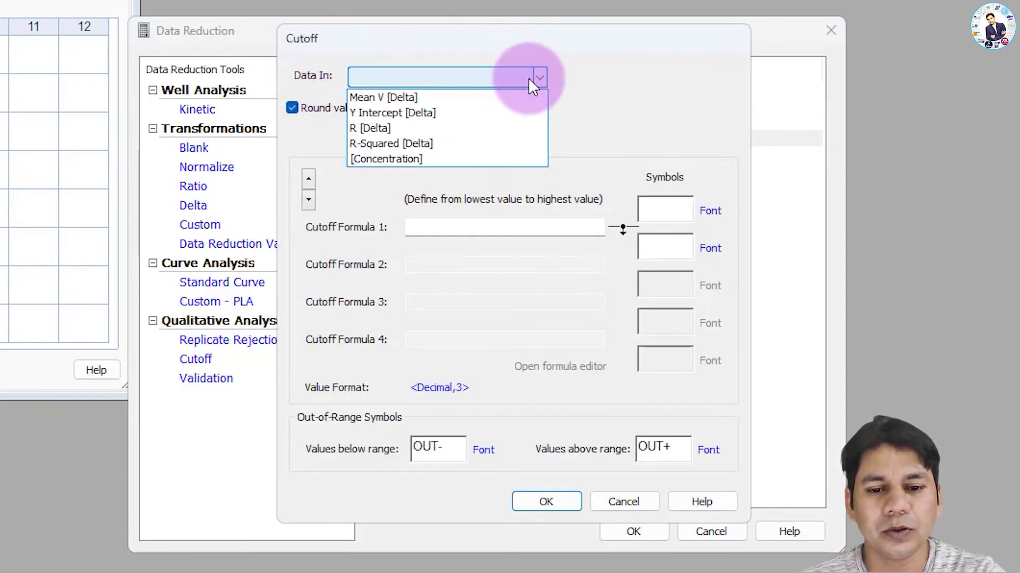
left_click(420, 158)
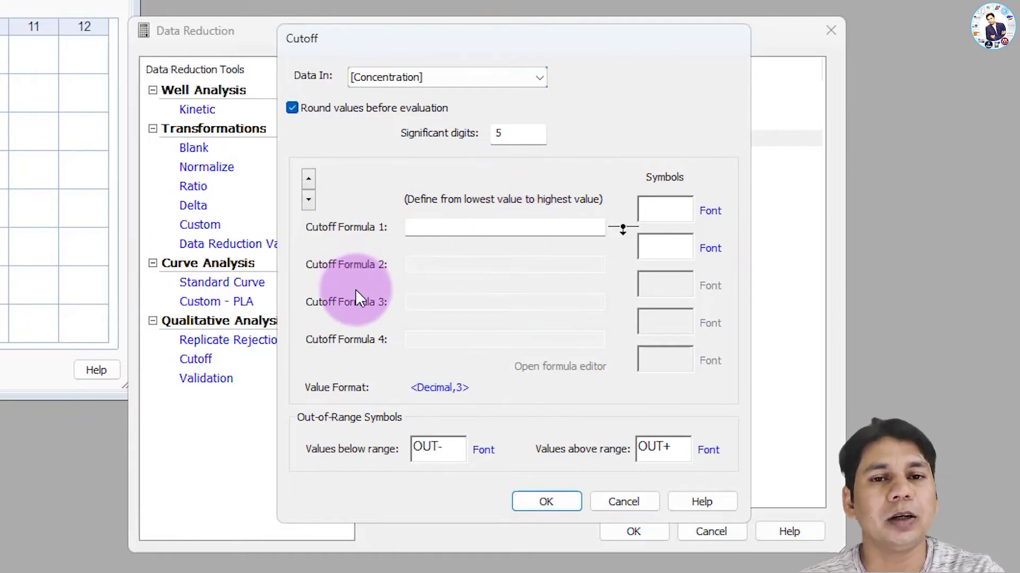
left_click(504, 228)
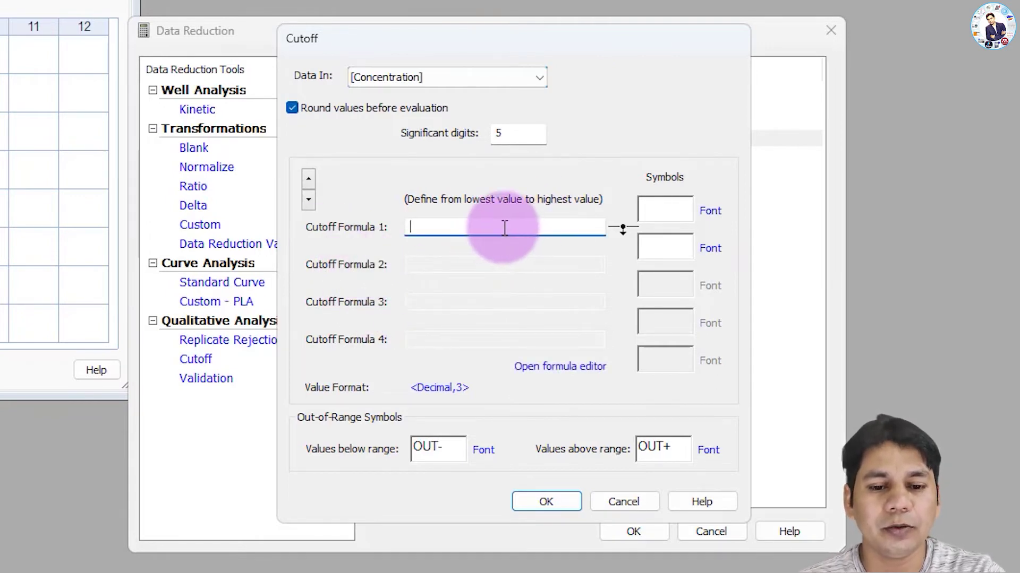
type("7")
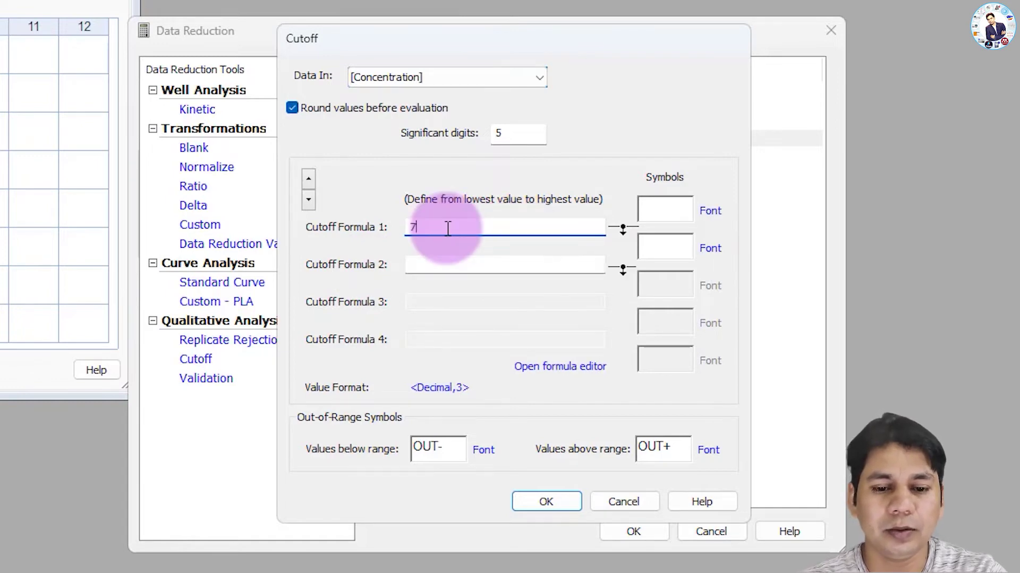
type("0")
Step: Enter NEG as the lowest-range symbol and give it a Lime font colour
left_click(671, 212)
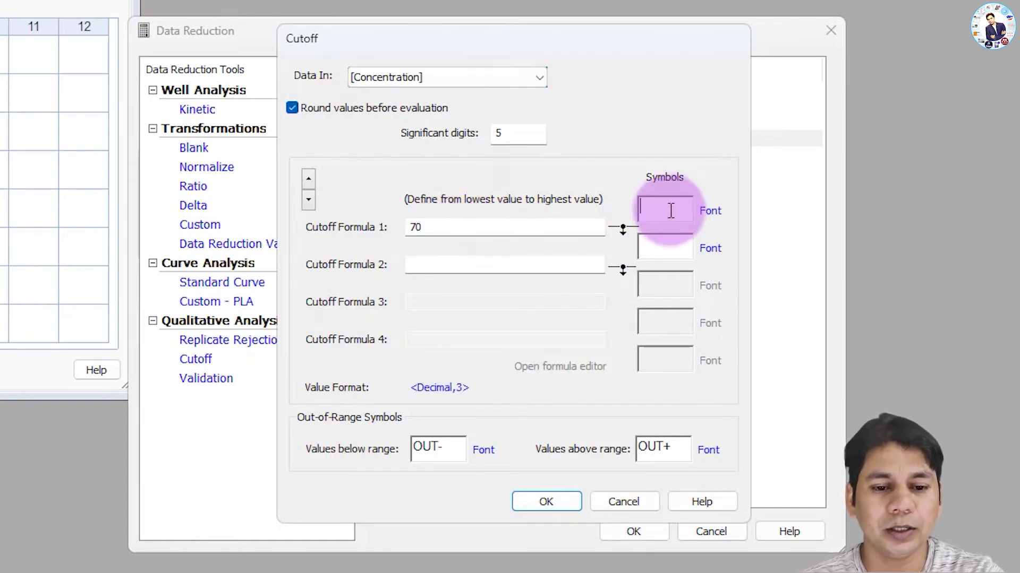
type("NEG")
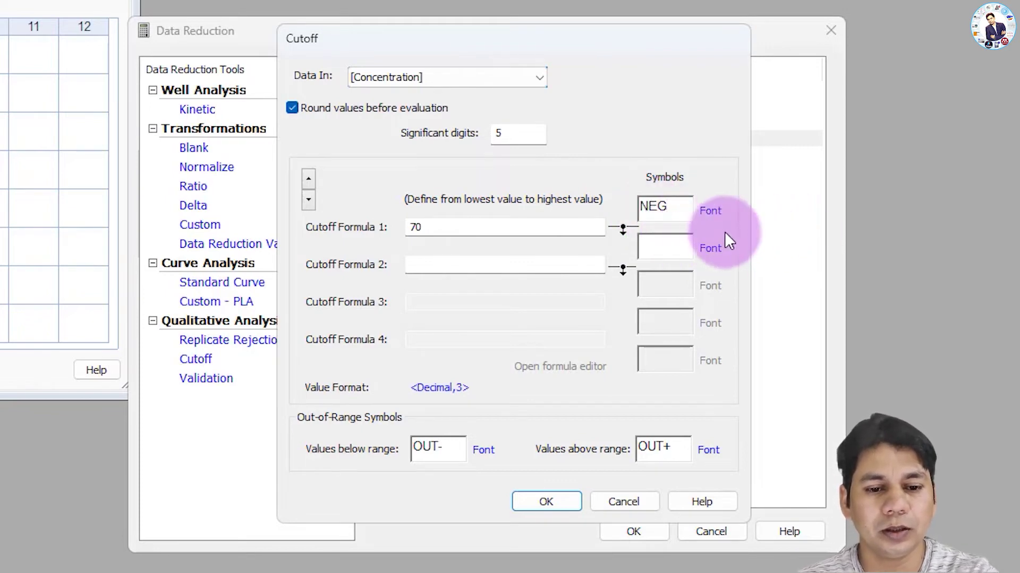
left_click(711, 212)
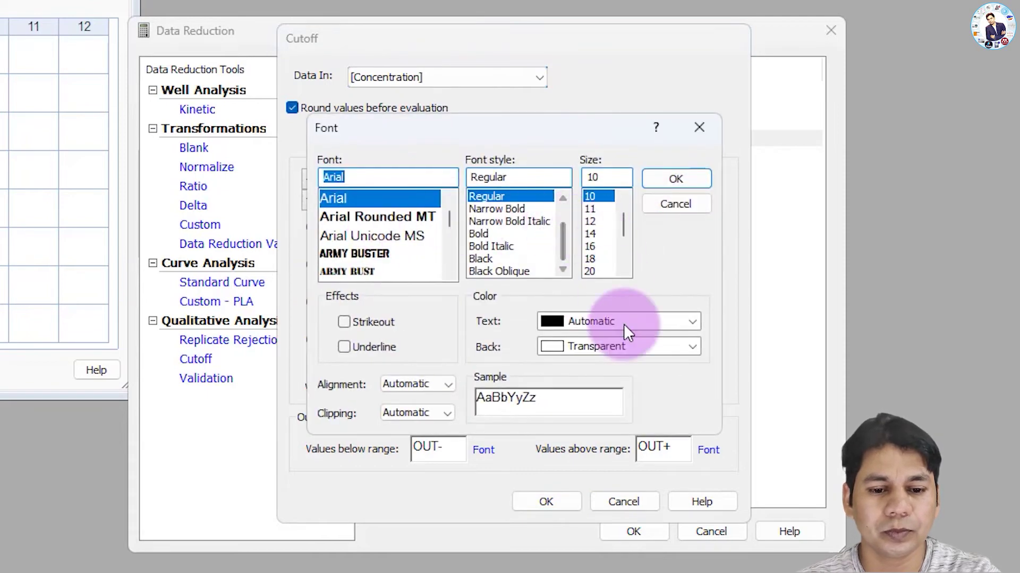
left_click(597, 319)
scroll(590, 400, "down", 3)
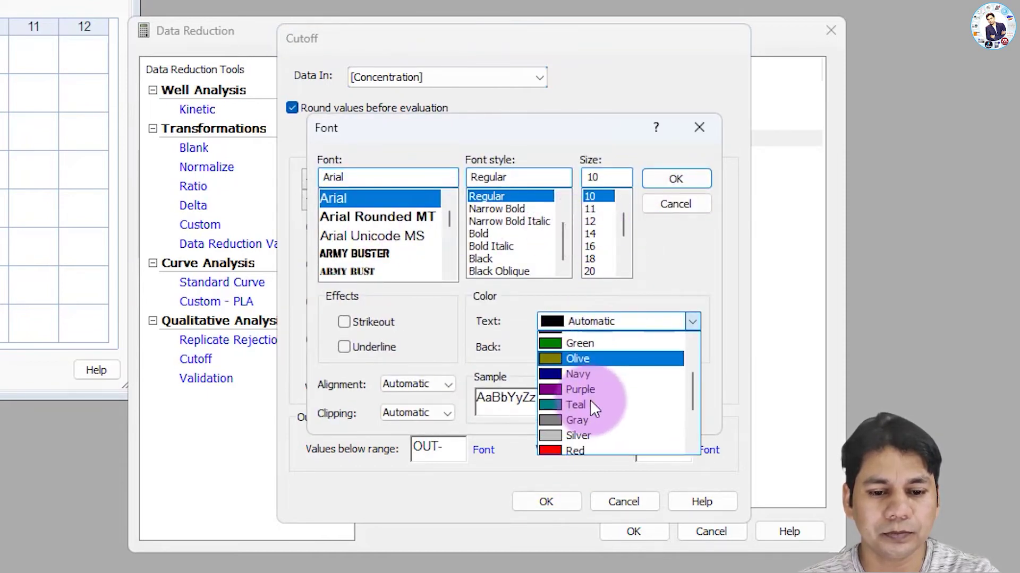
scroll(595, 403, "up", 1)
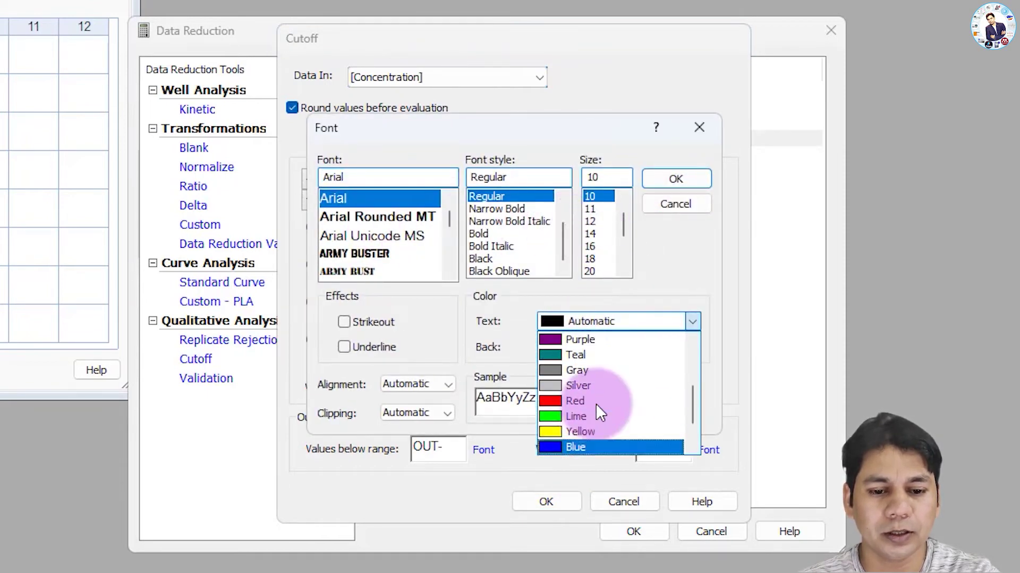
left_click(562, 418)
left_click(676, 179)
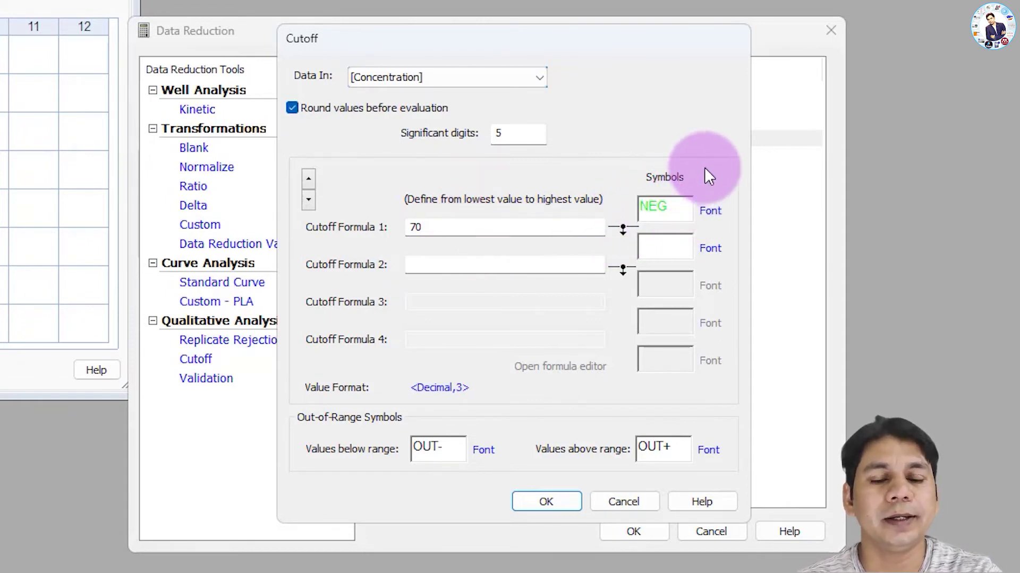
Step: Set the second cutoff to 95 and colour the INC symbol blue
left_click(442, 267)
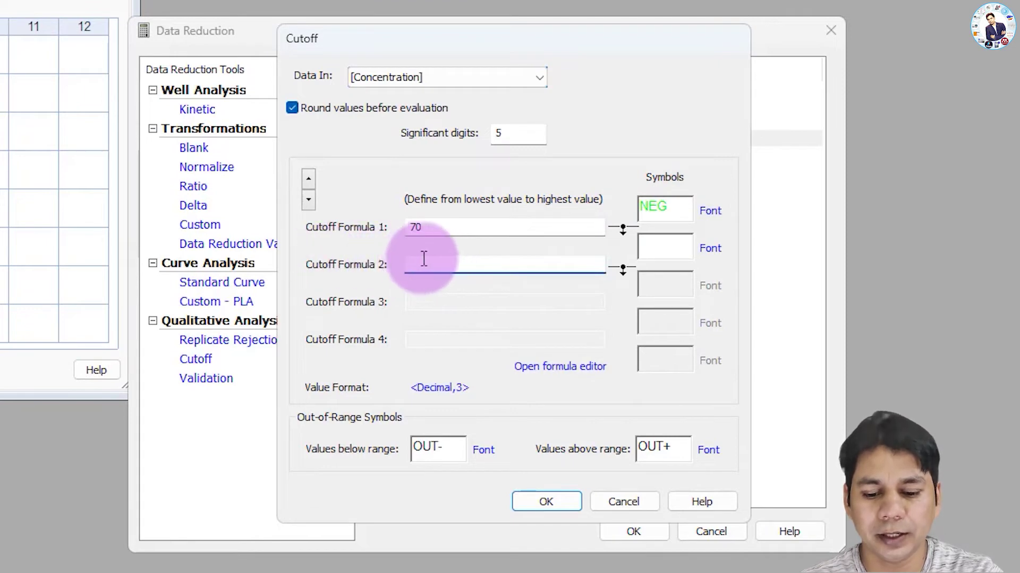
type("95")
left_click(666, 246)
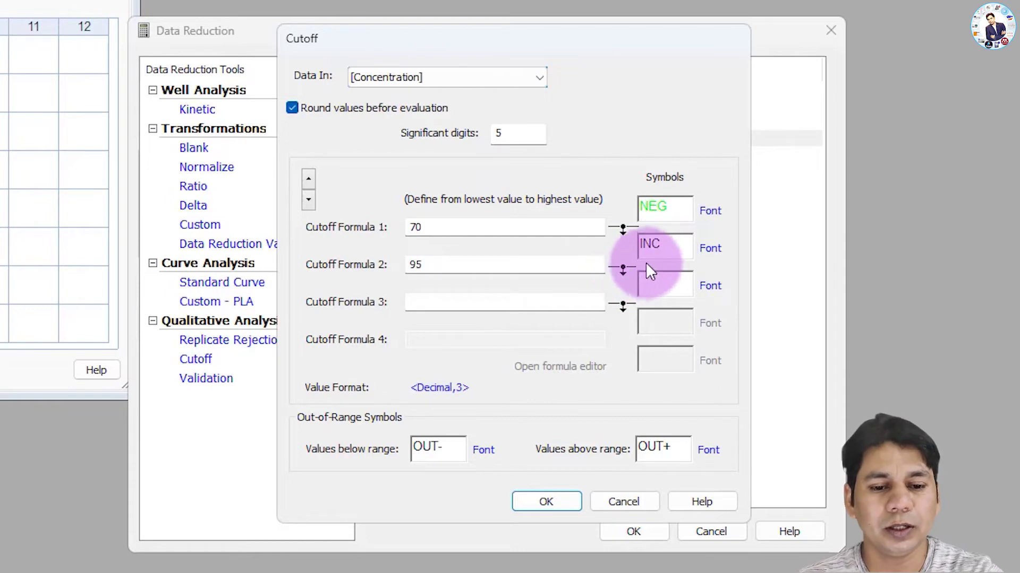
left_click(710, 248)
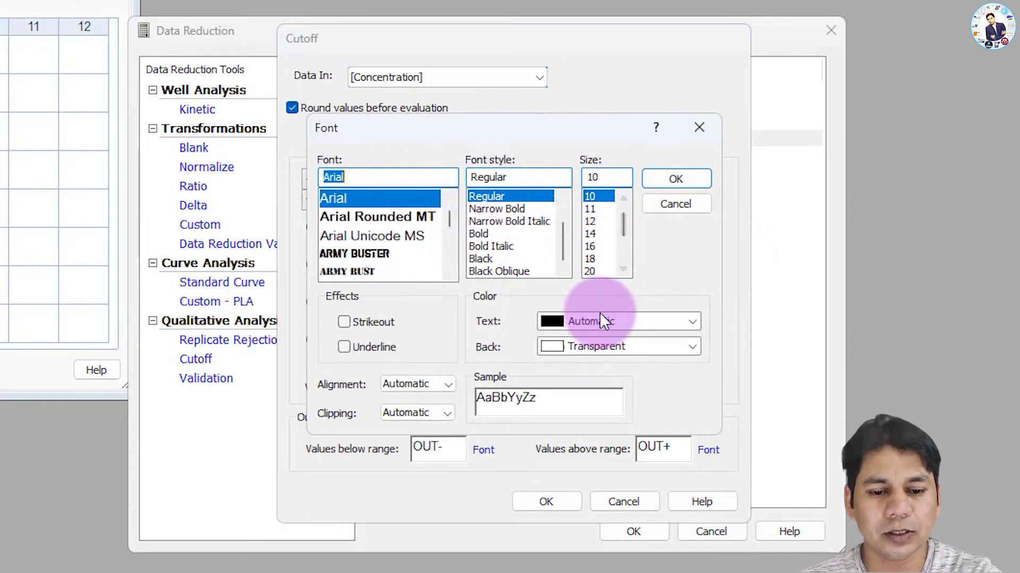
left_click(638, 321)
scroll(599, 394, "down", 3)
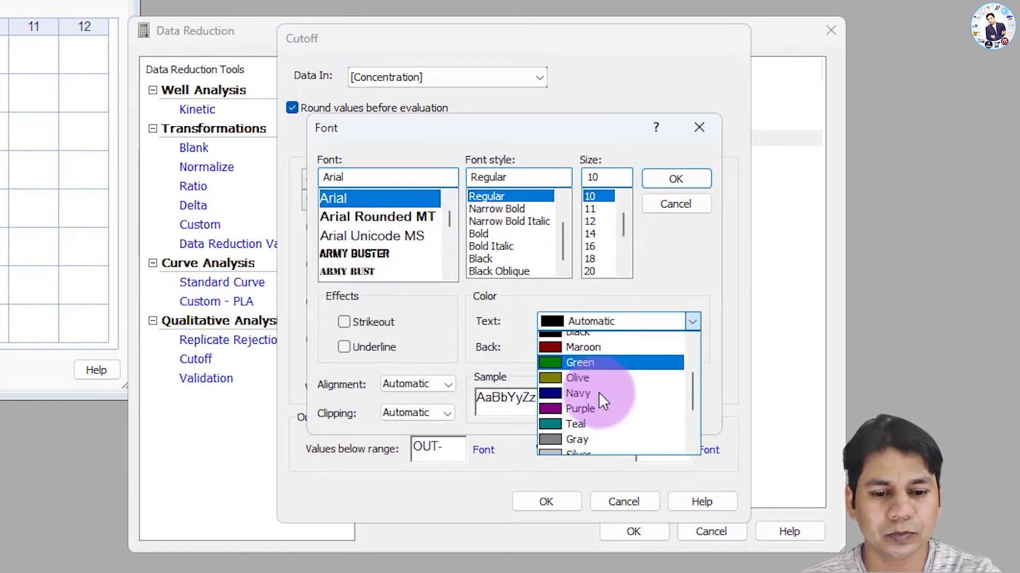
scroll(653, 392, "down", 2)
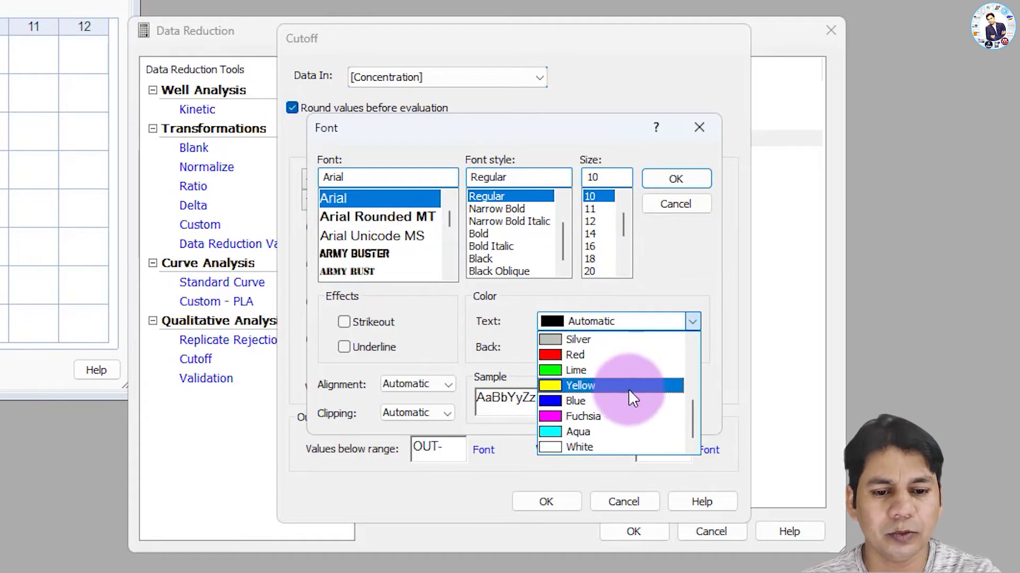
left_click(591, 403)
left_click(685, 183)
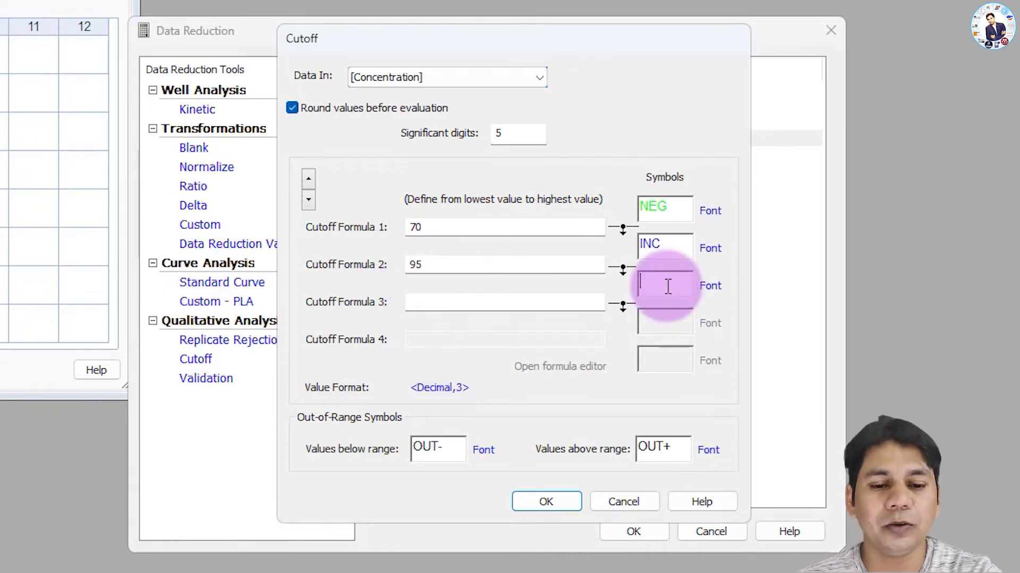
Step: Enter POS as the third symbol in red font and save the cutoff step
left_click(631, 285)
key("ctrl+z")
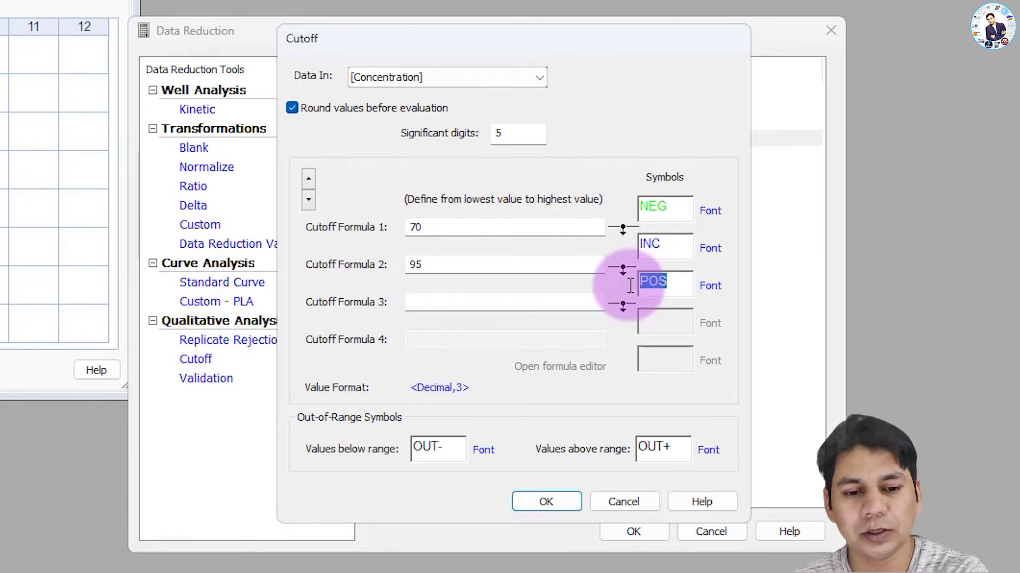
key("BackSpace")
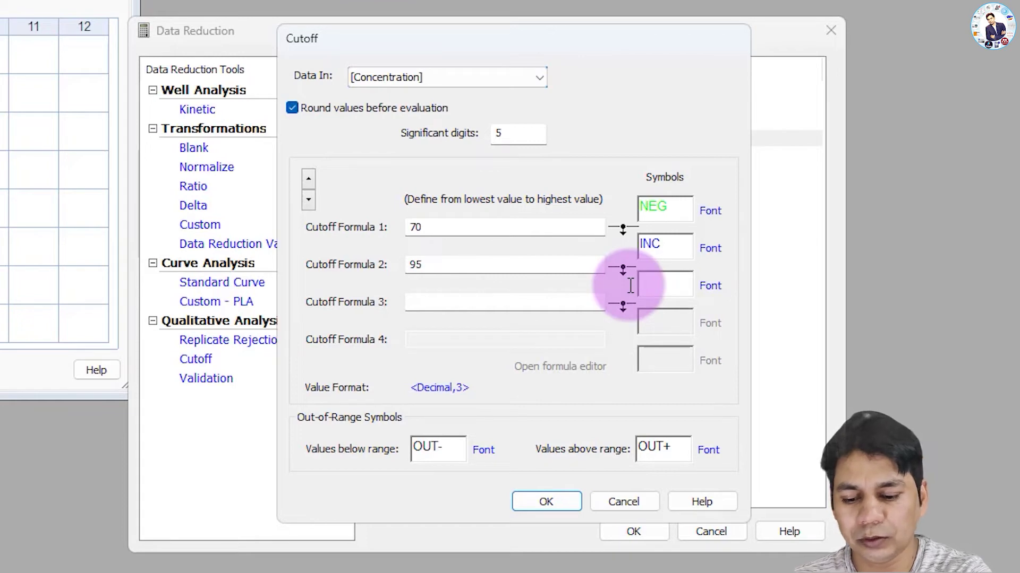
left_click(700, 285)
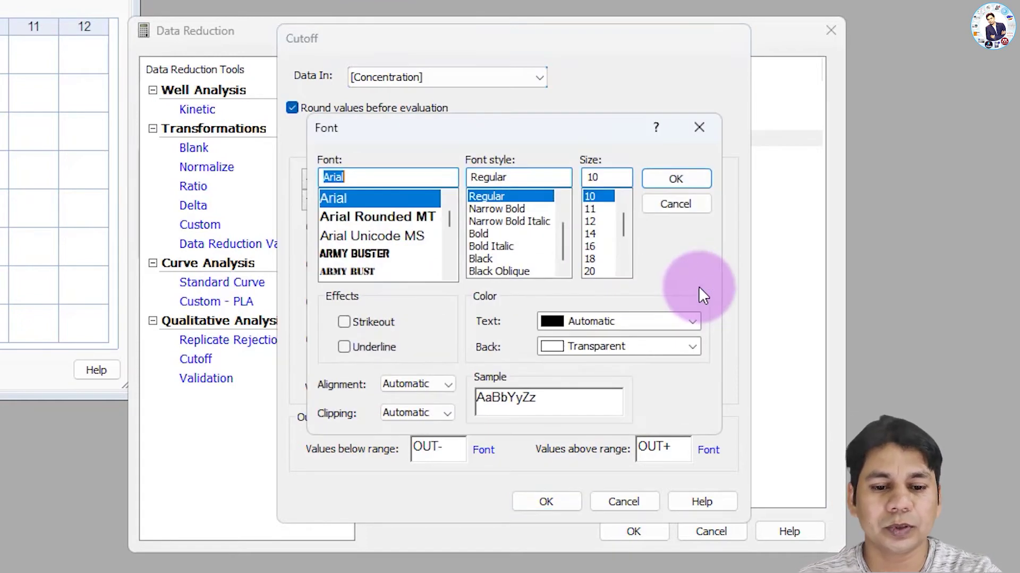
left_click(641, 331)
scroll(584, 420, "down", 3)
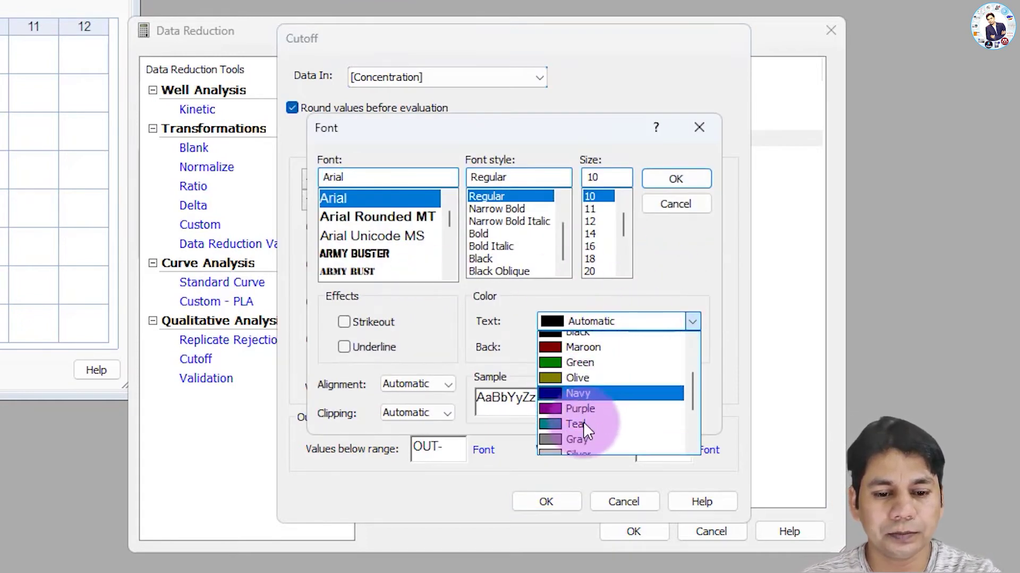
left_click(581, 353)
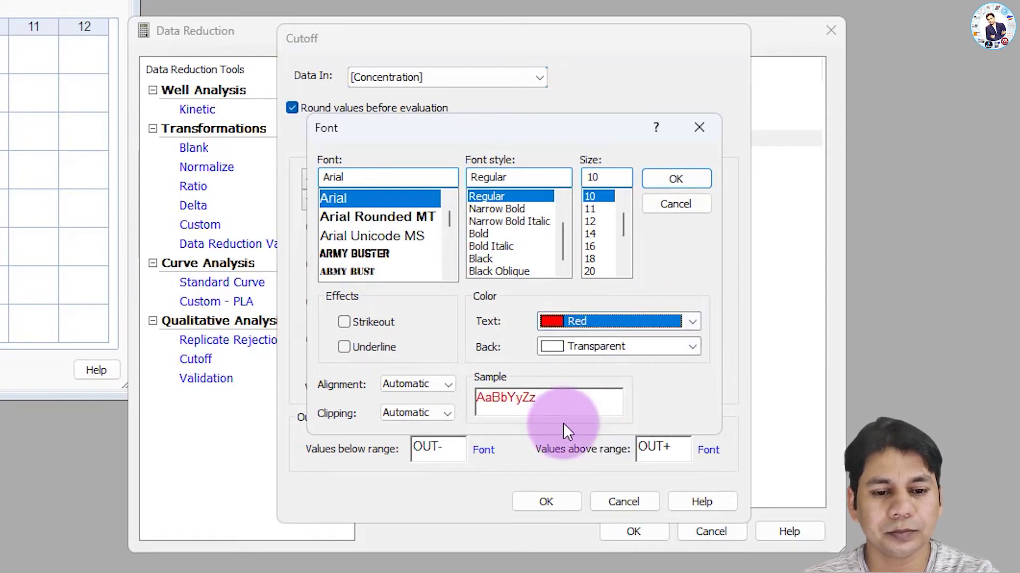
left_click(686, 183)
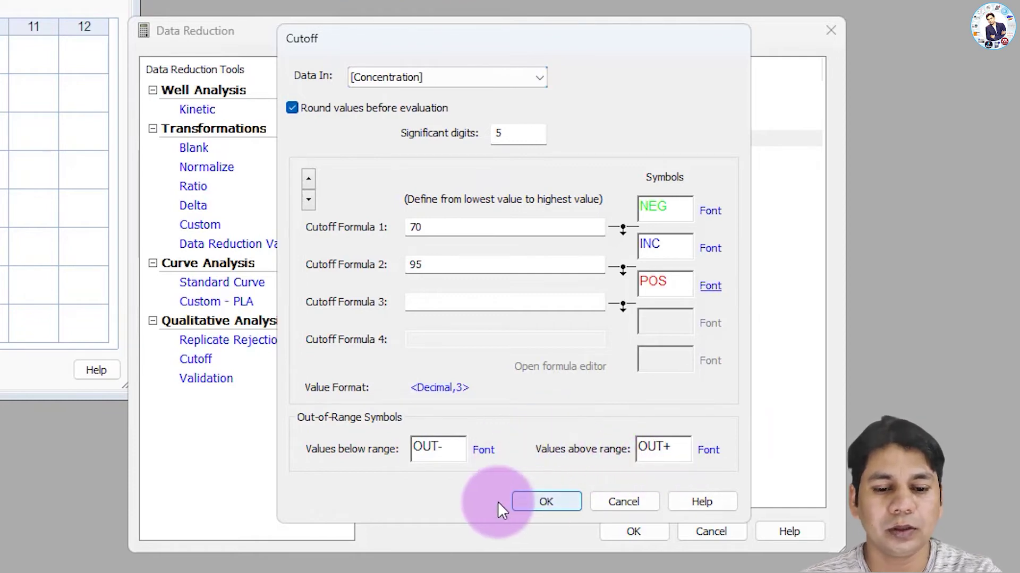
left_click(540, 502)
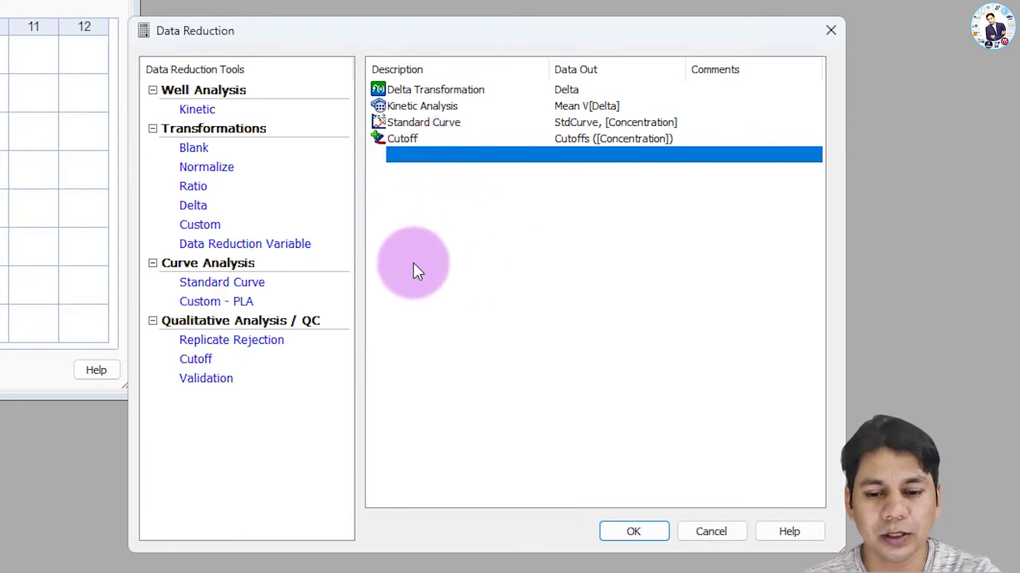
Step: Add a validation step labelled 'Validation [Mean V delta]' on Mean V [Delta] data
left_click(208, 379)
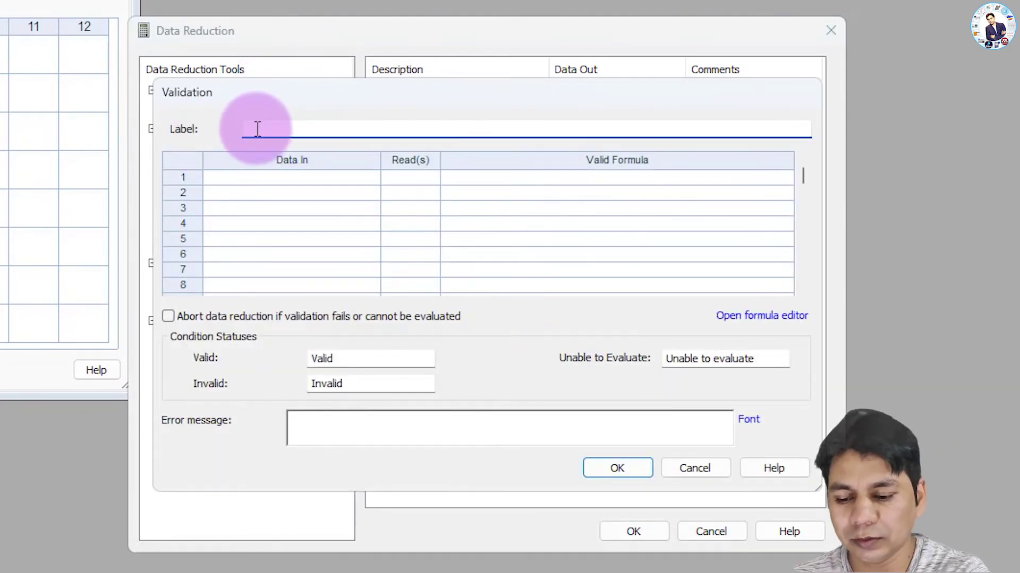
type("Validation [Mean V")
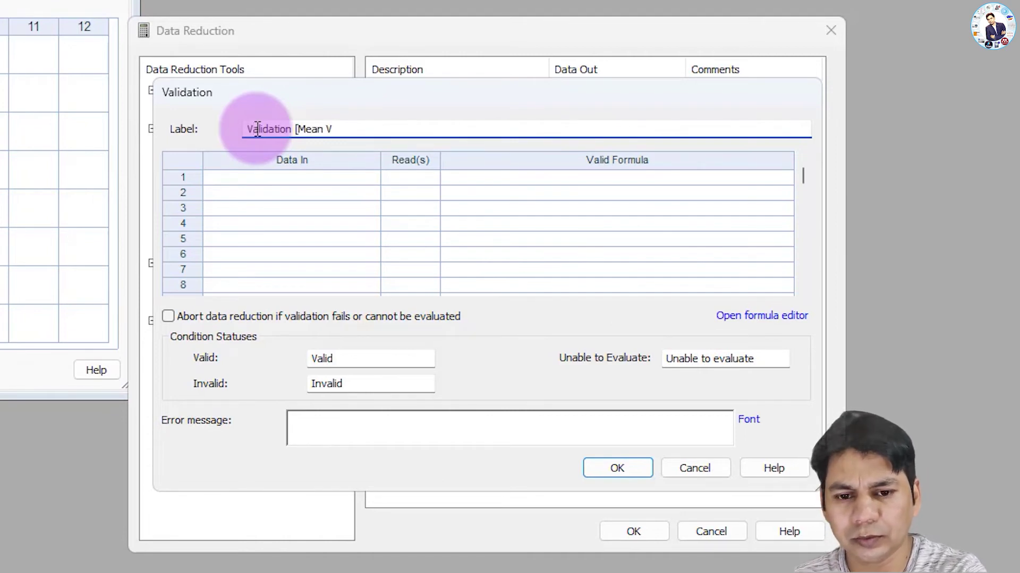
type(" delta]")
left_click(298, 177)
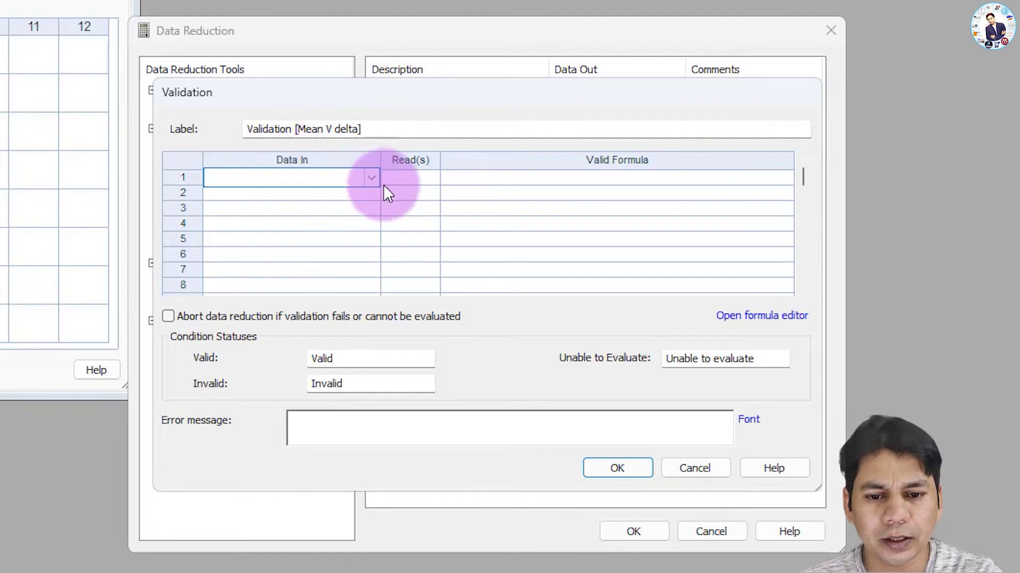
left_click(372, 177)
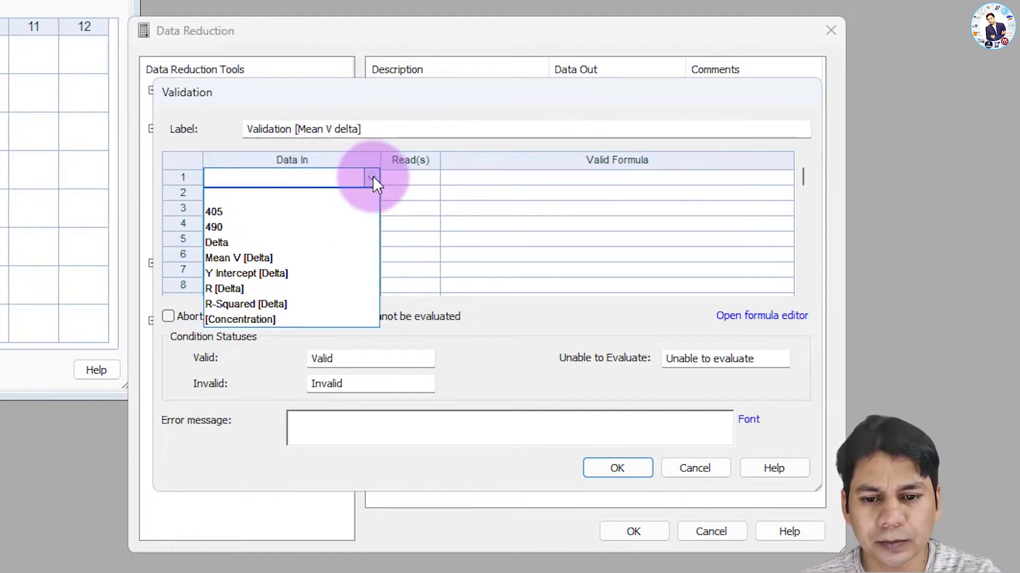
left_click(246, 258)
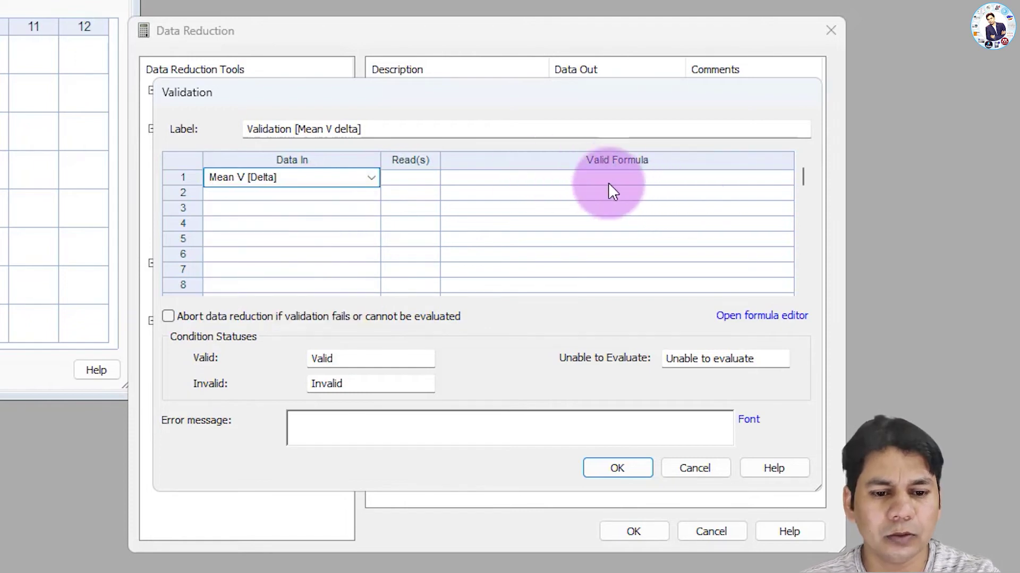
Step: Build the NEG<STD5 validity formula in the Formula Editor and save the validation step
left_click(762, 318)
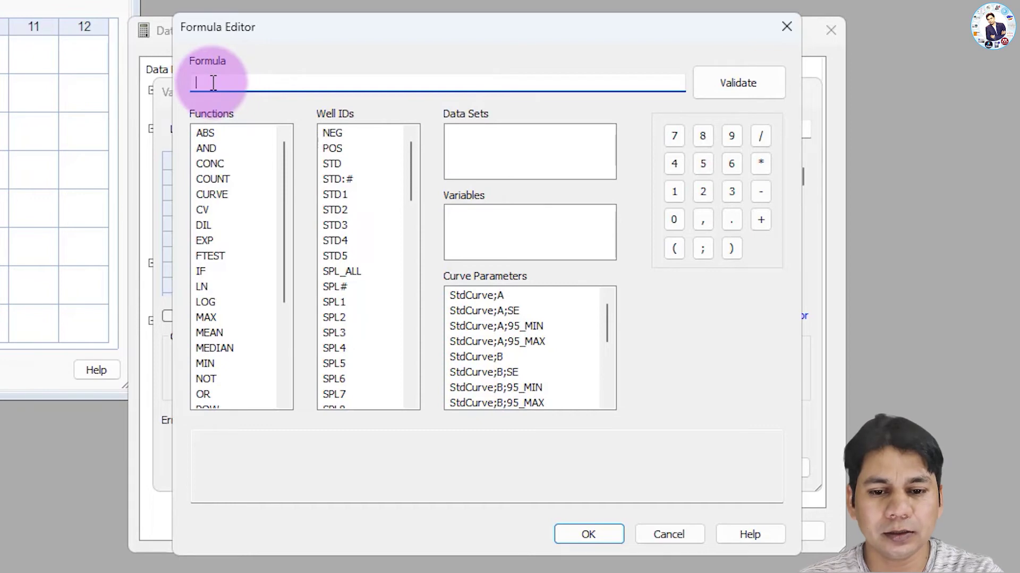
double_click(332, 132)
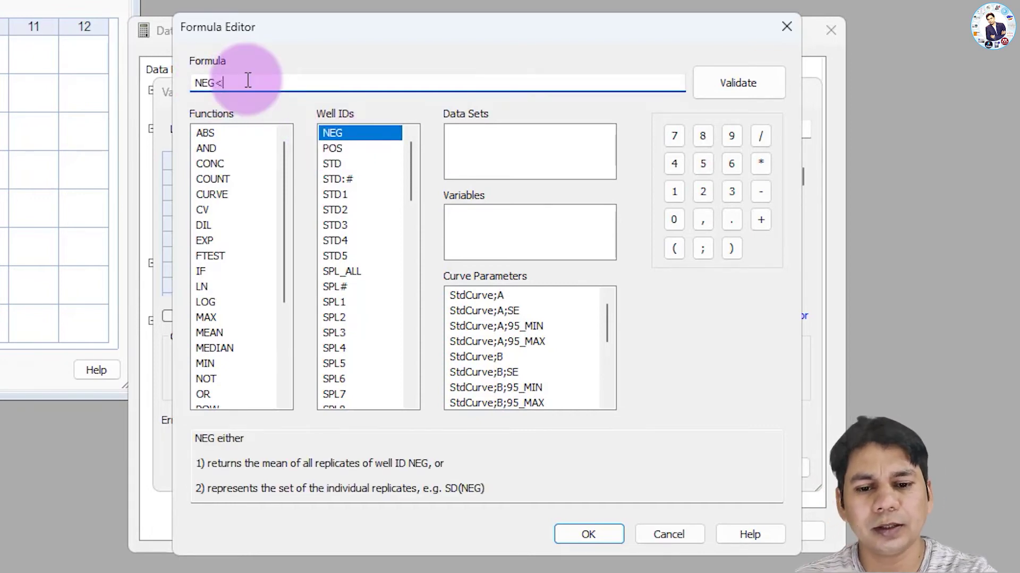
double_click(337, 257)
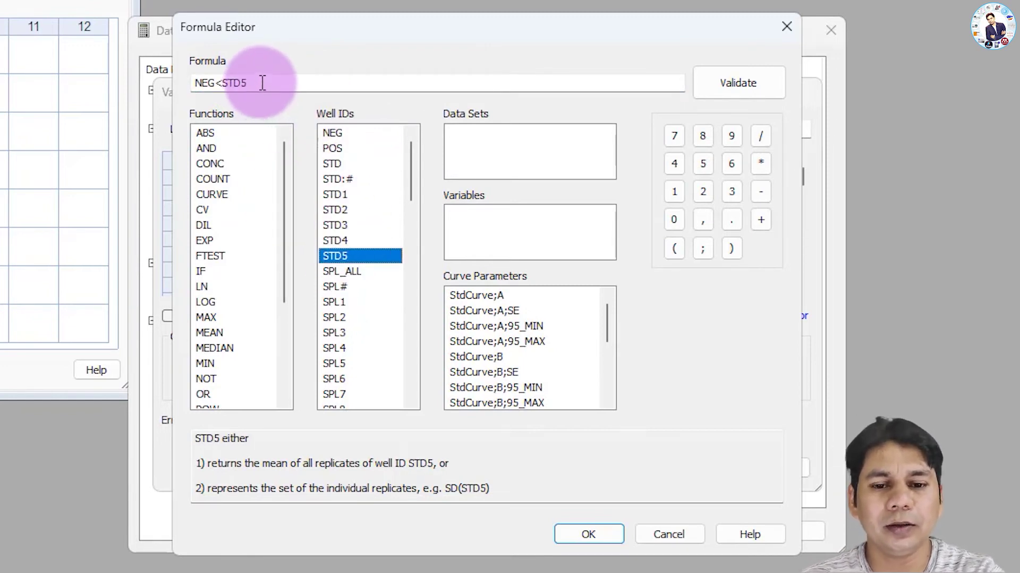
left_click(585, 531)
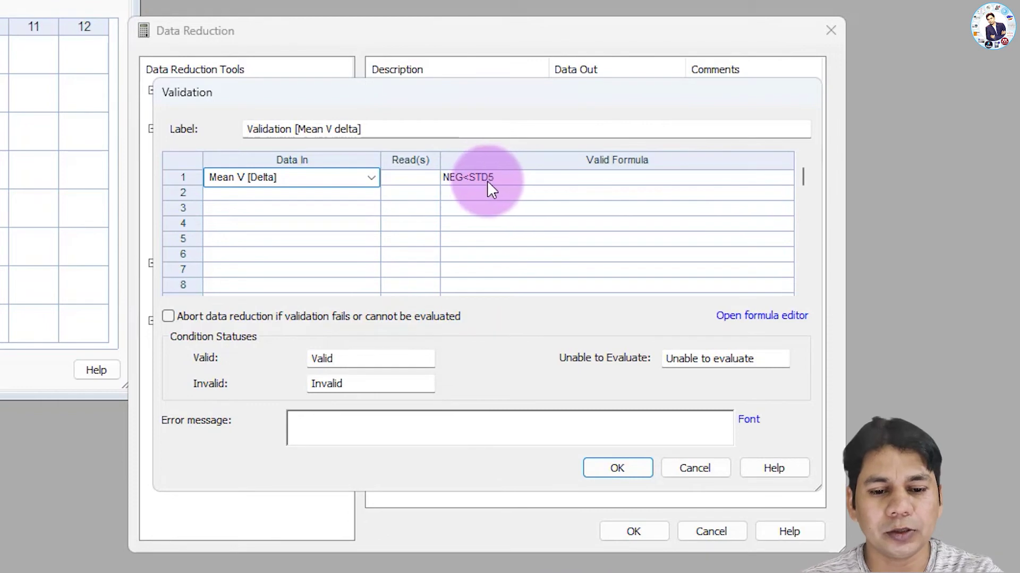
left_click(620, 470)
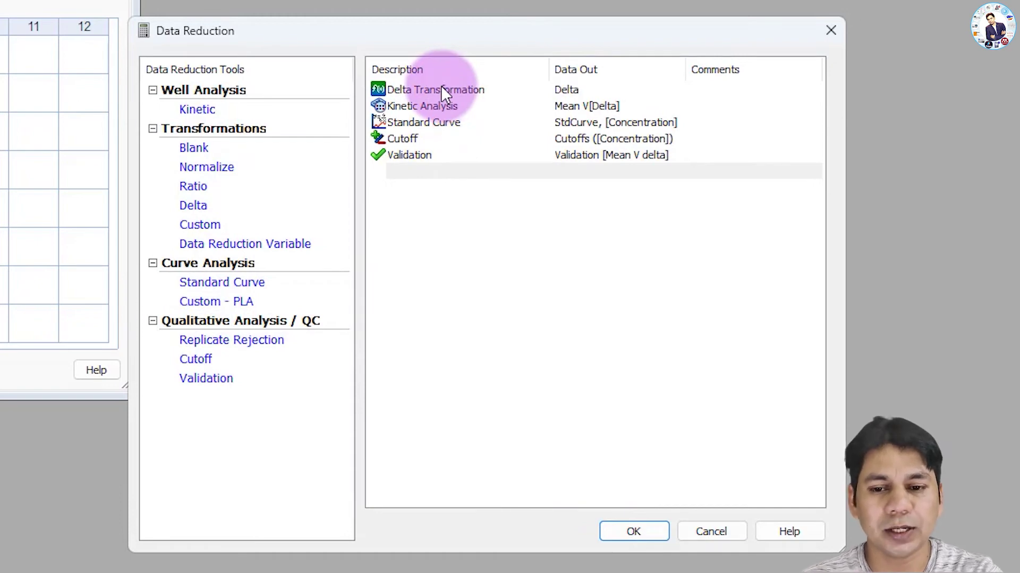
Step: Close Data Reduction and bring up the Report/Export Builders window
left_click(633, 531)
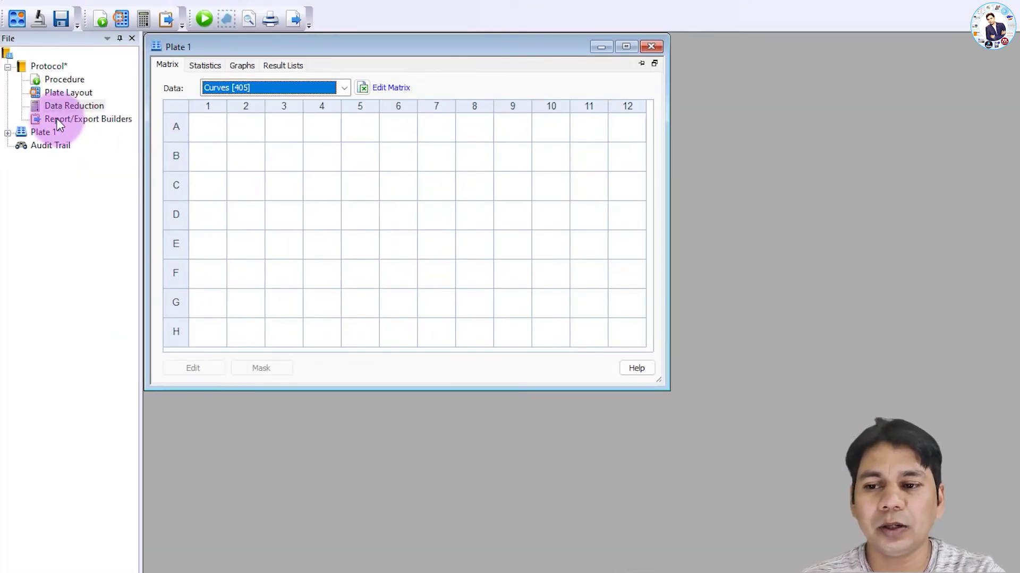
double_click(57, 121)
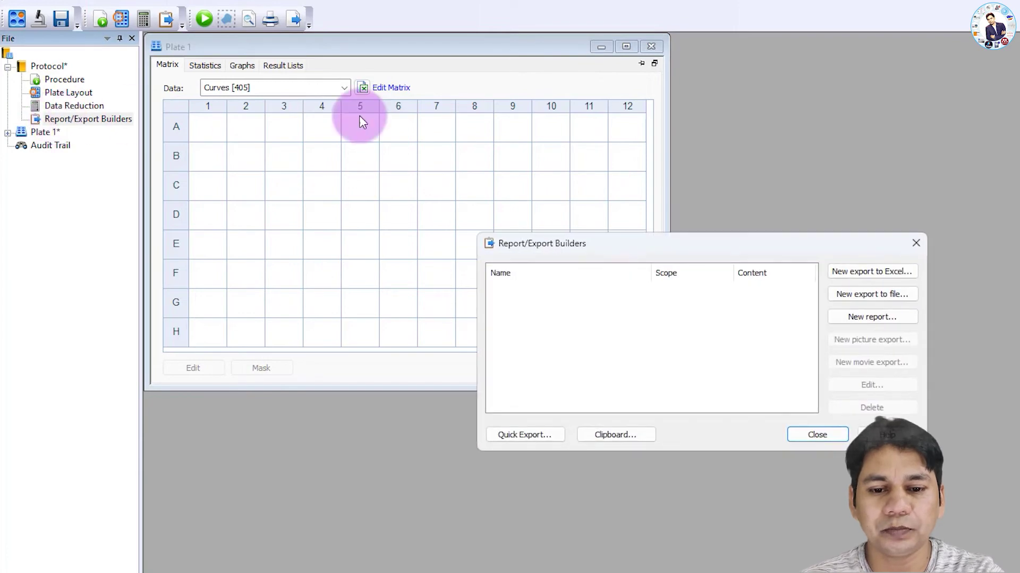
left_click_drag(693, 251, 963, 154)
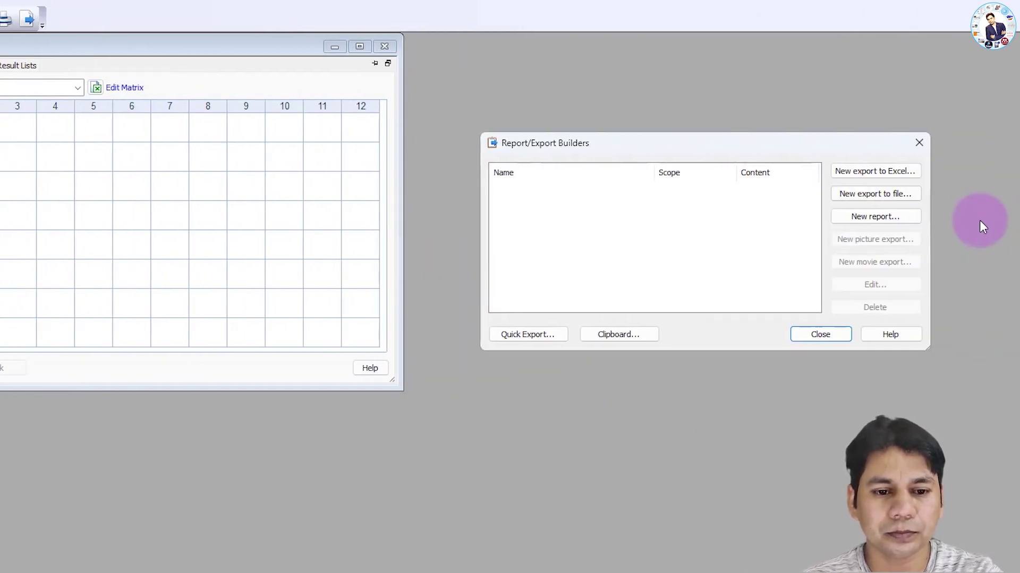
Step: Create a new report whose General Format is a Row-wise table
left_click(863, 217)
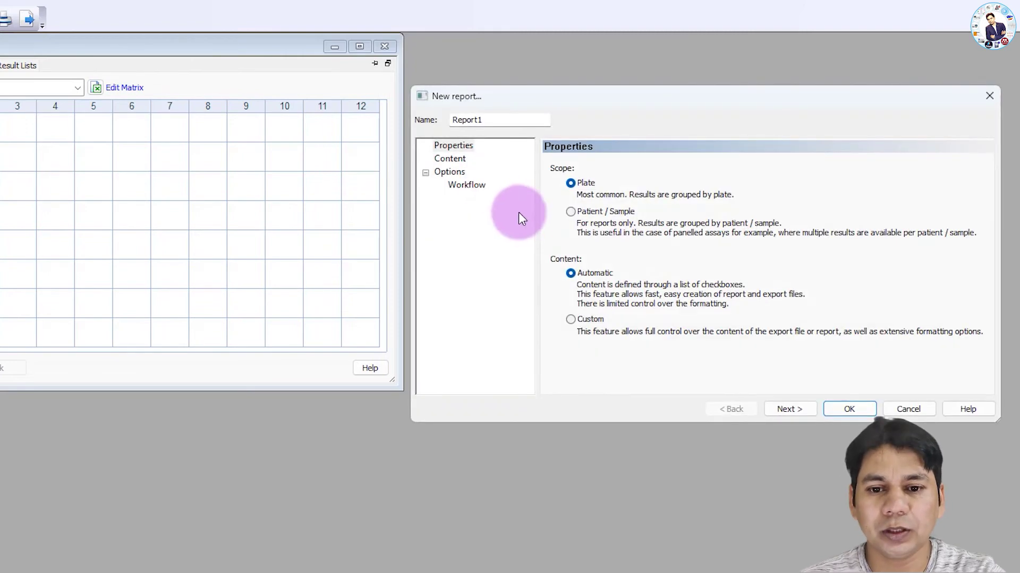
left_click(456, 161)
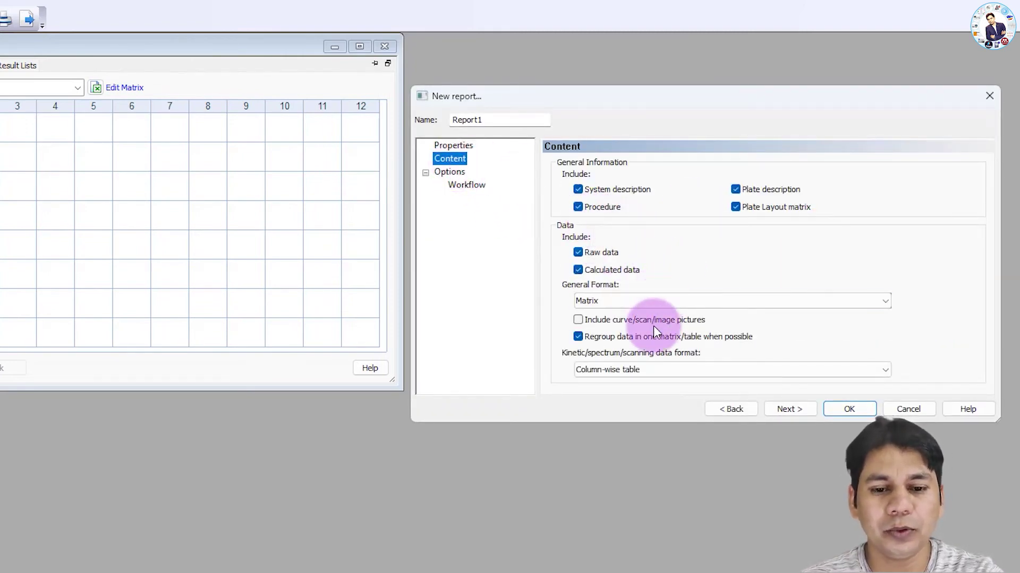
left_click(620, 301)
left_click(619, 318)
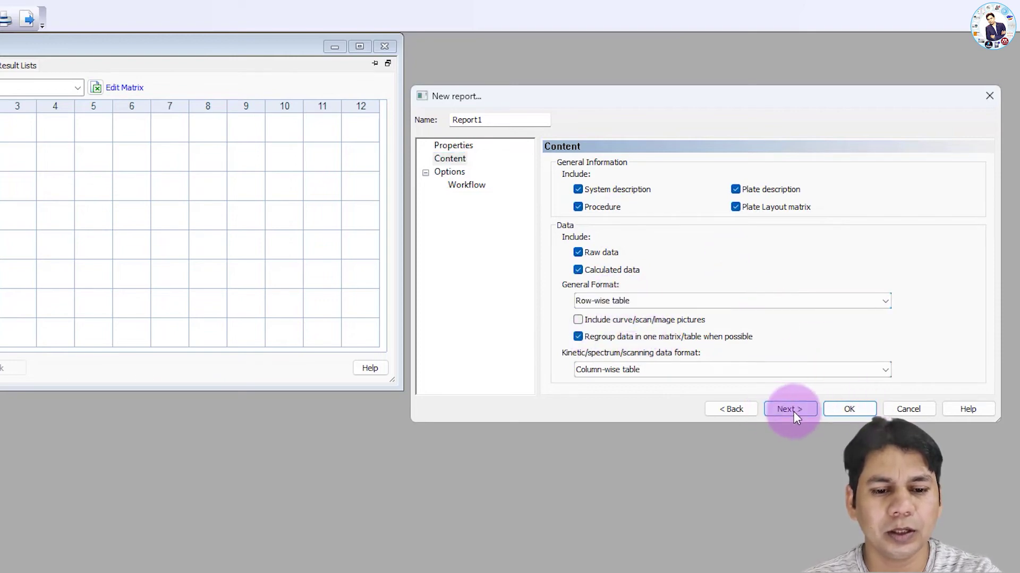
left_click(849, 413)
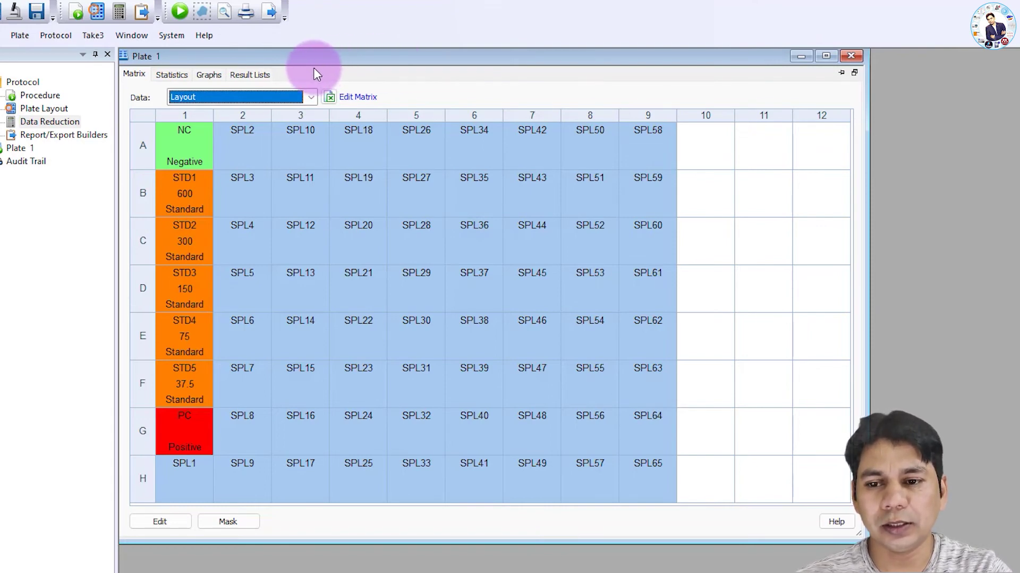
Step: Display Curves [405] kinetic traces for every well in the plate matrix
left_click(58, 121)
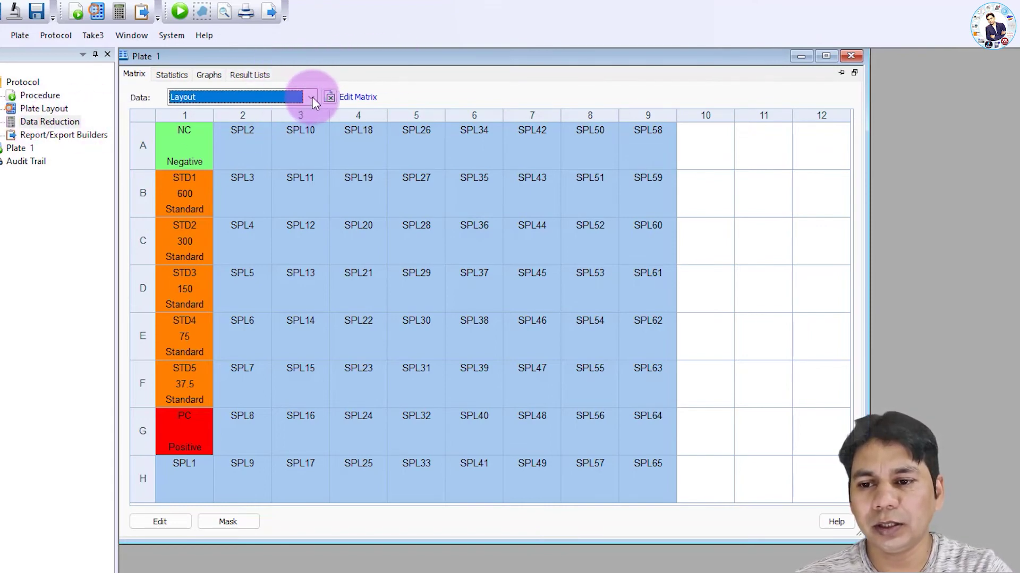
left_click(311, 97)
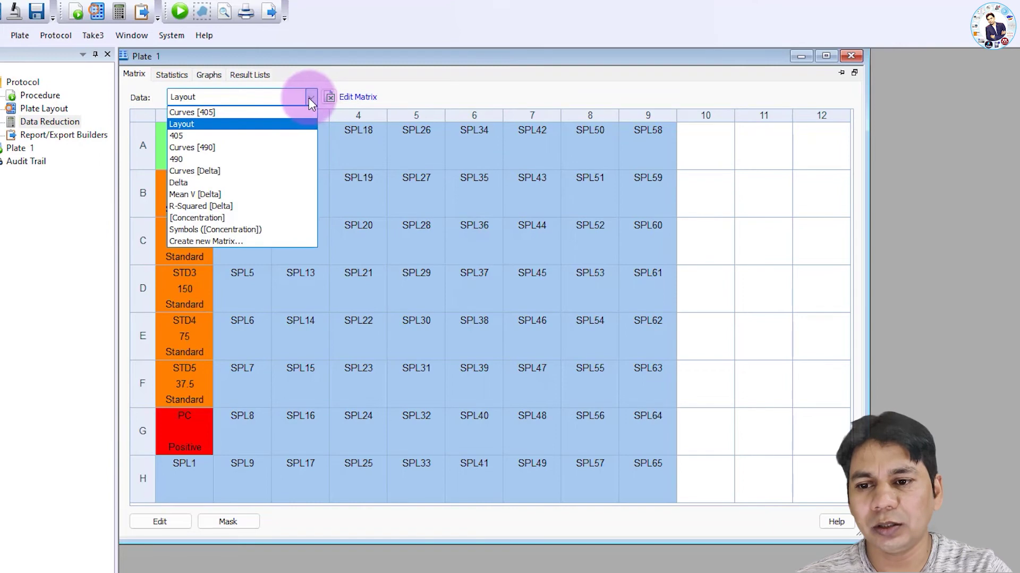
left_click(203, 112)
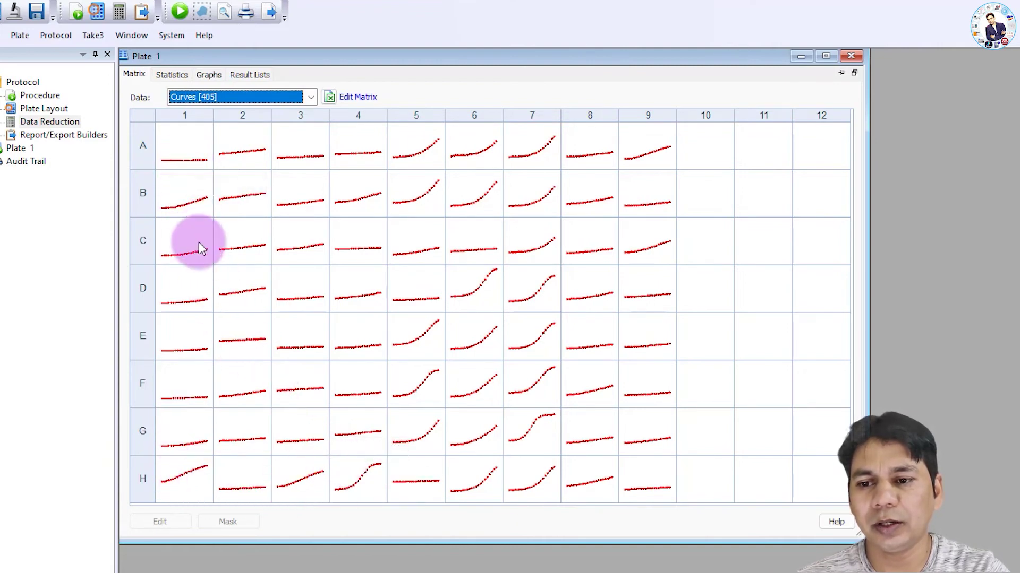
Step: Inspect the full kinetic curve for well B1, then well C1, and close the graph
double_click(192, 202)
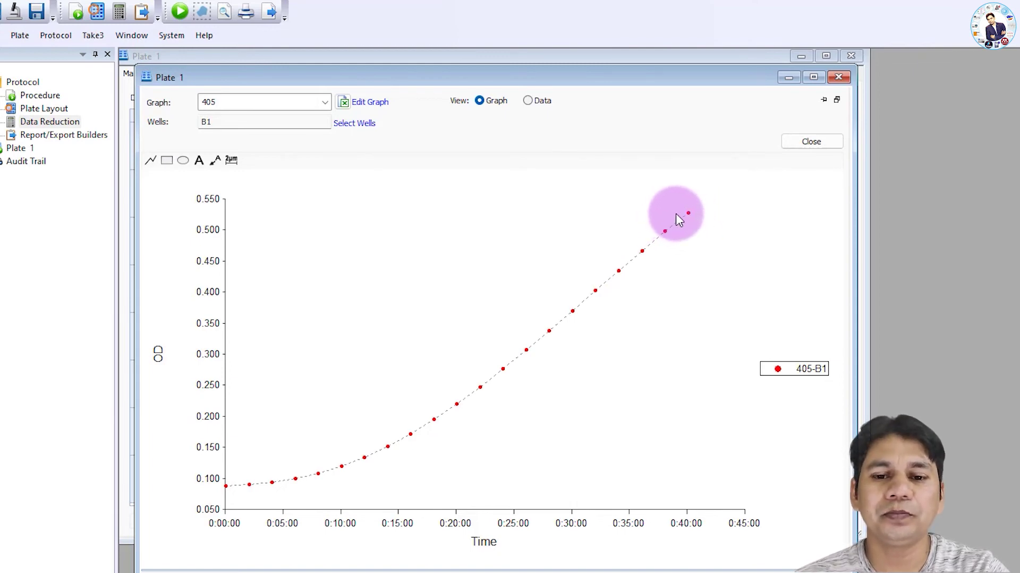
mouse_move(687, 214)
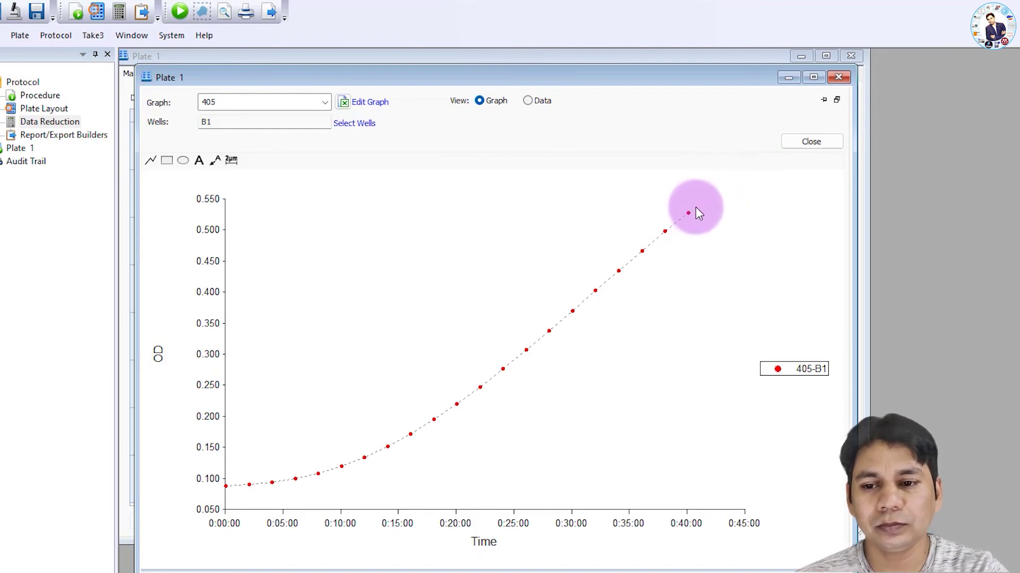
left_click(355, 126)
left_click(524, 353)
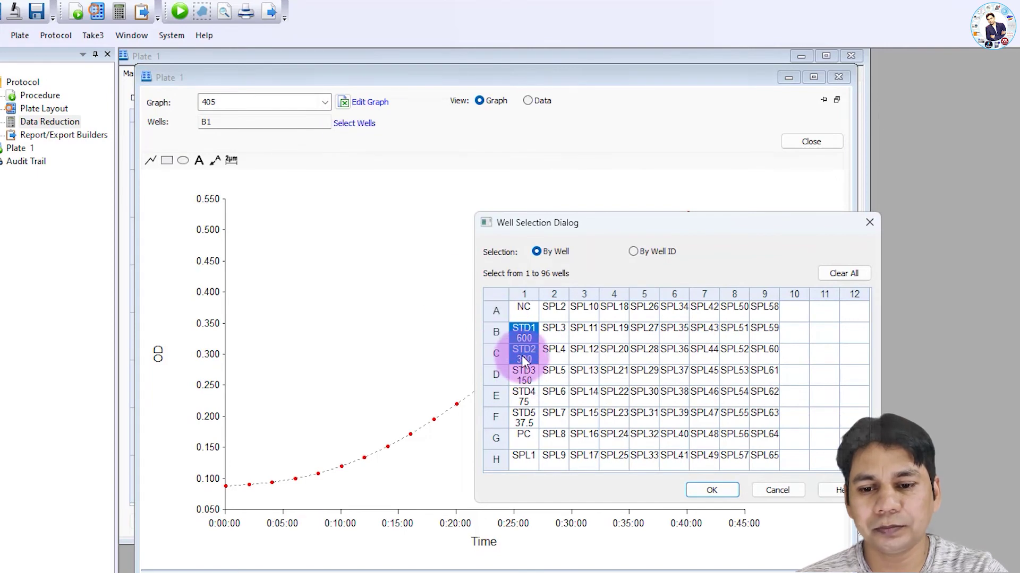
left_click(714, 491)
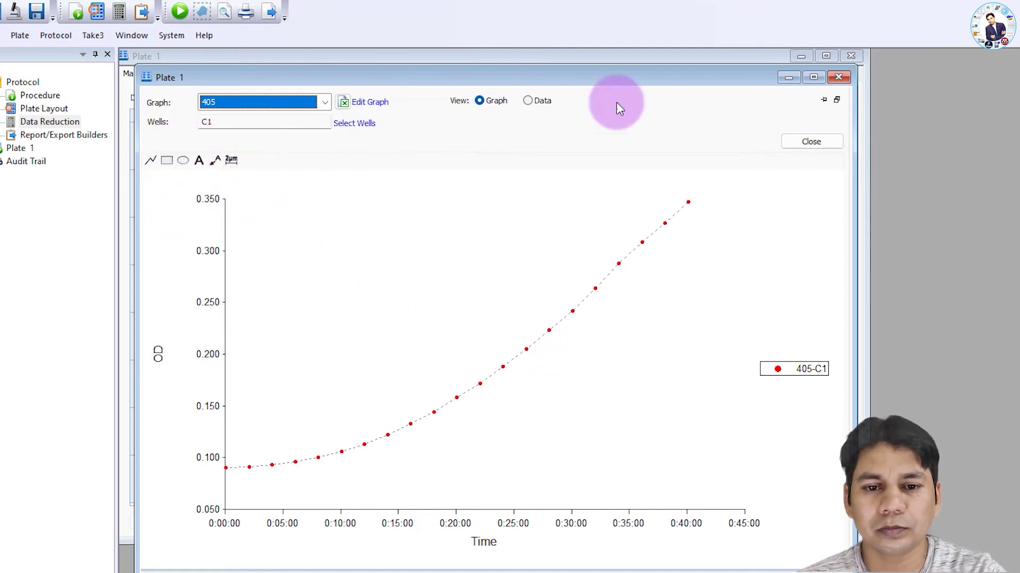
left_click(839, 79)
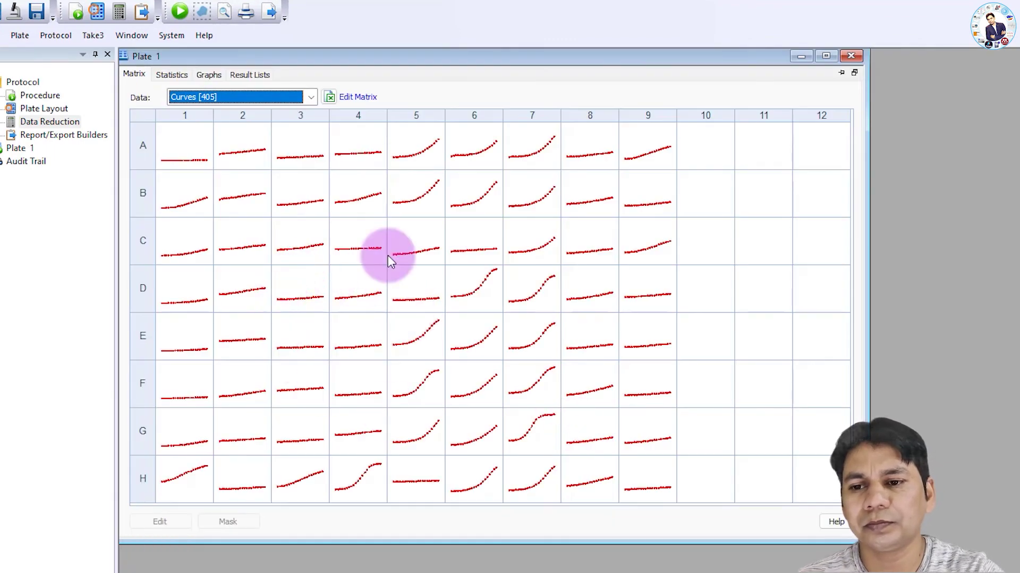
Step: Show raw 405 OD values and play through the kinetic reads, stopping at read 17
left_click(310, 96)
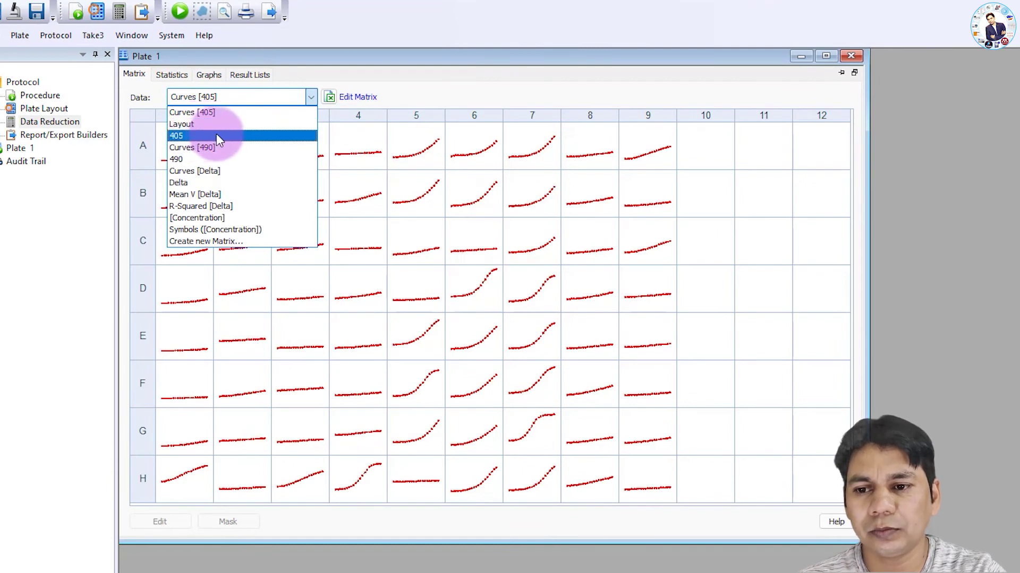
left_click(218, 136)
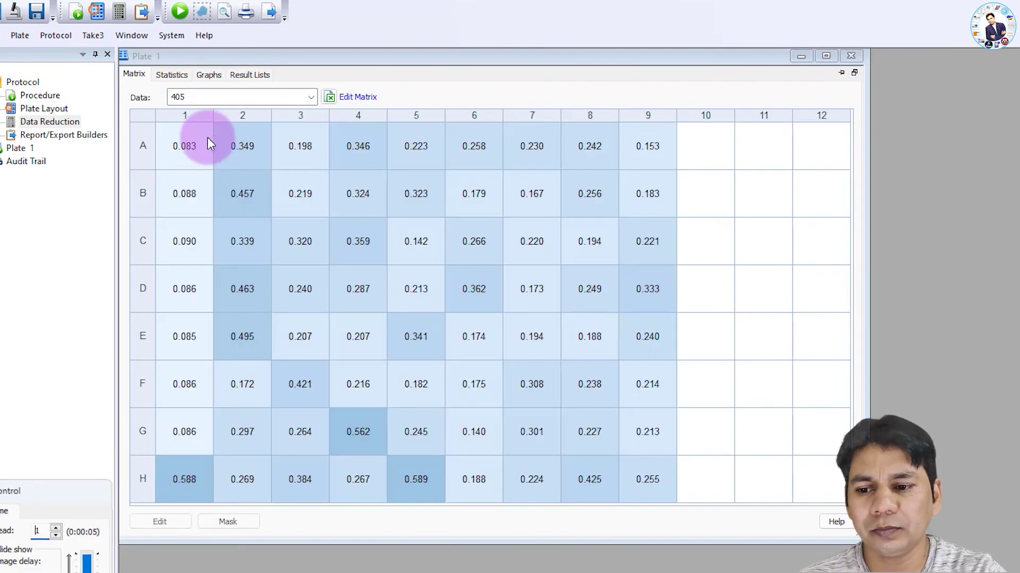
left_click_drag(27, 491, 770, 151)
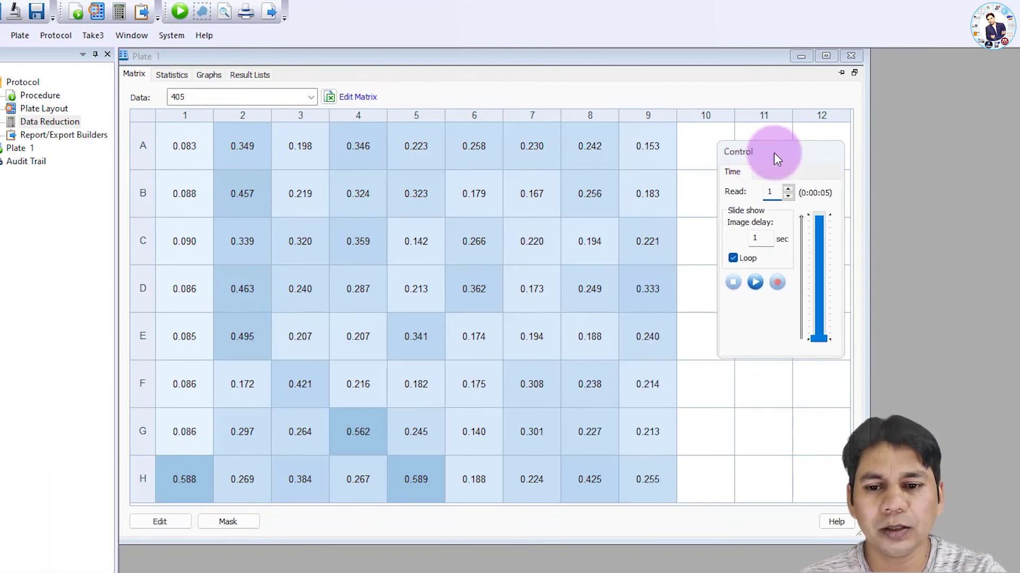
left_click(783, 189)
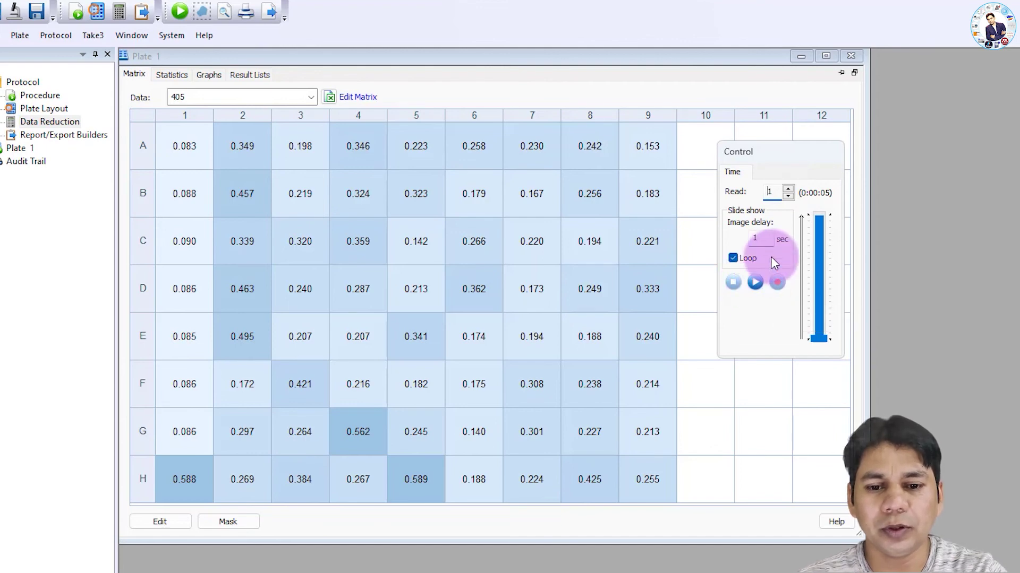
left_click(755, 282)
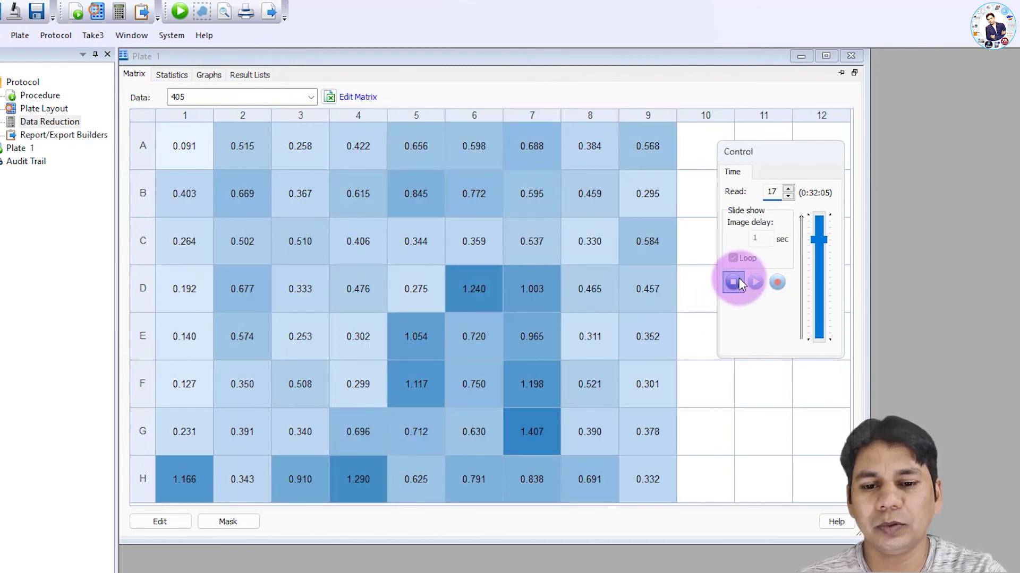
left_click(737, 282)
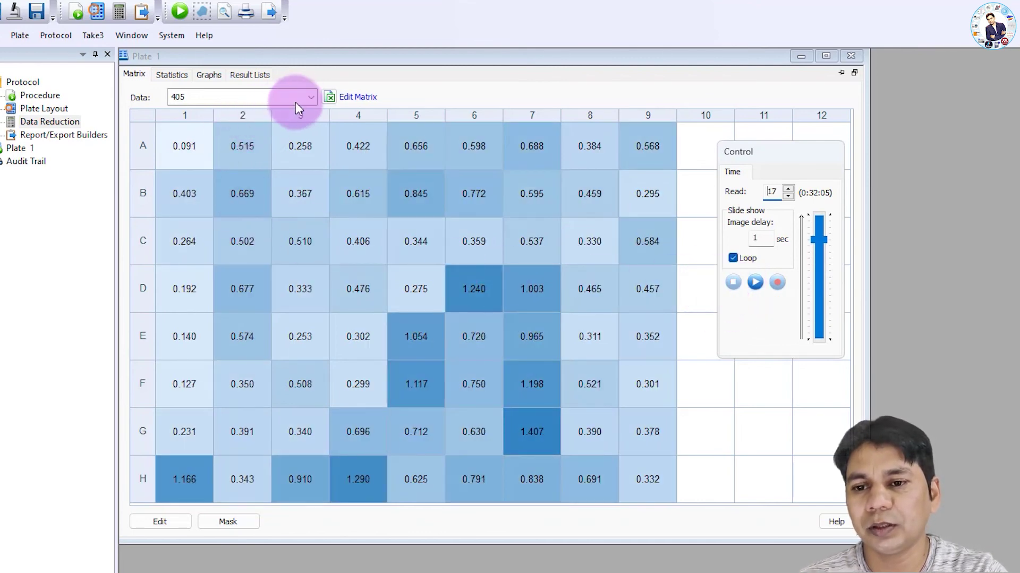
Step: Switch the plate view to calculated [Concentration] values
left_click(313, 98)
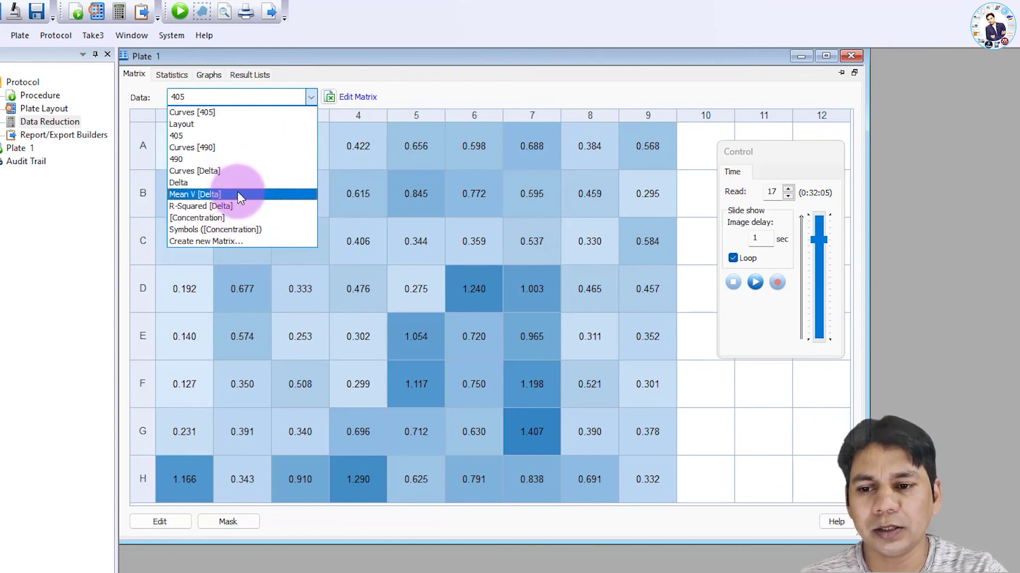
left_click(237, 218)
mouse_move(202, 174)
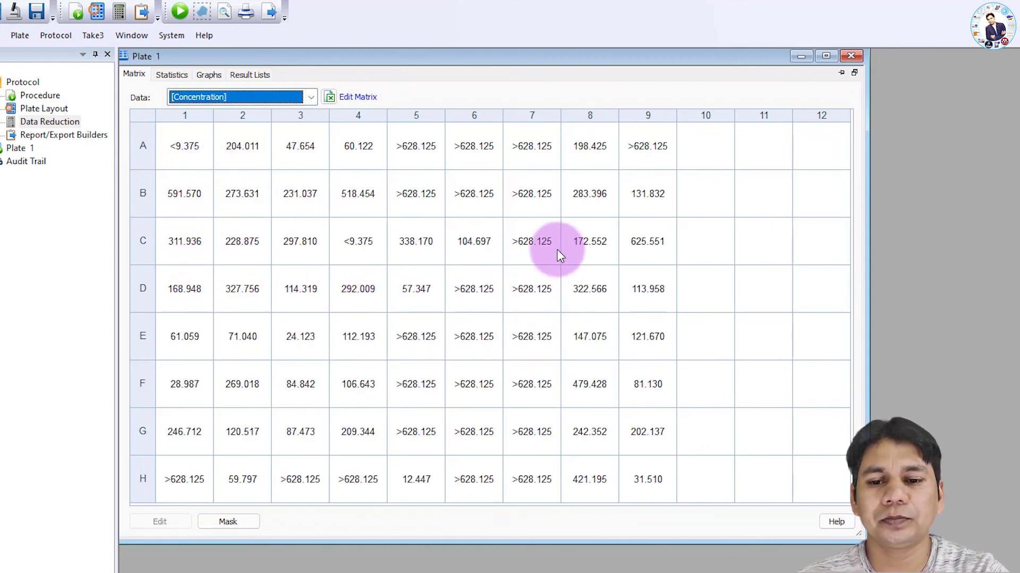
Step: Show Symbols ([Concentration]) per well, check well values, then view the Statistics table
left_click(312, 97)
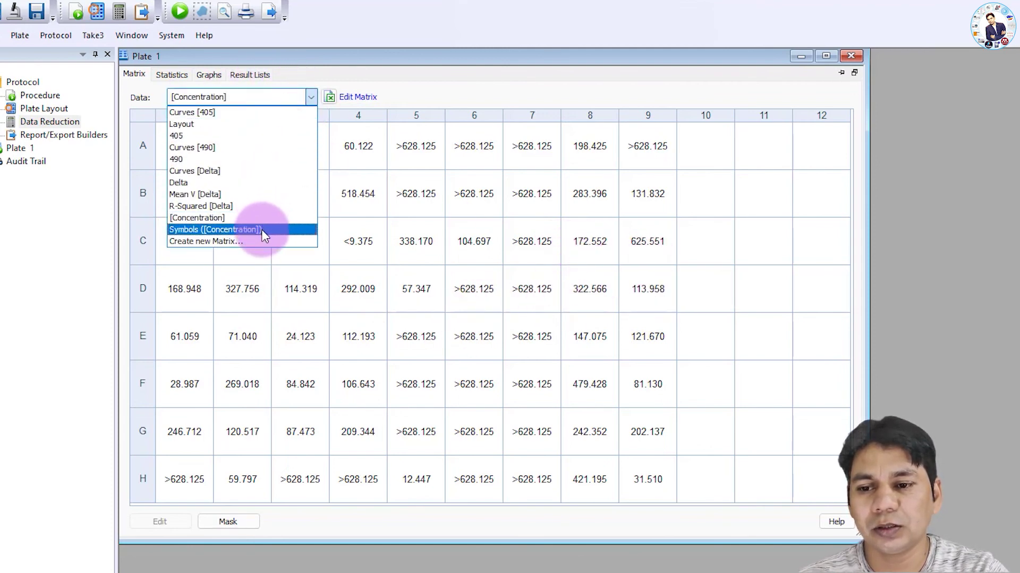
left_click(261, 232)
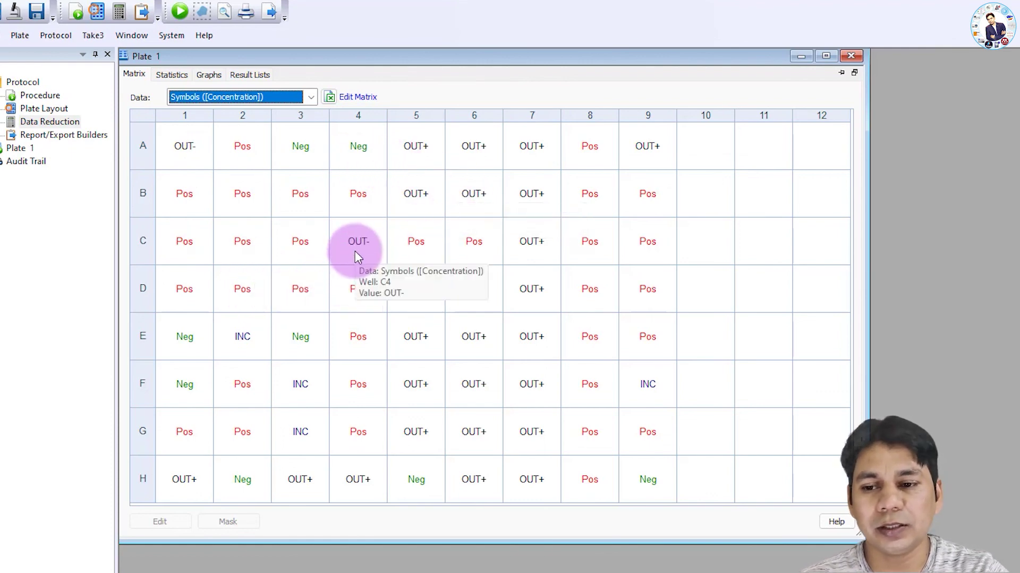
mouse_move(186, 211)
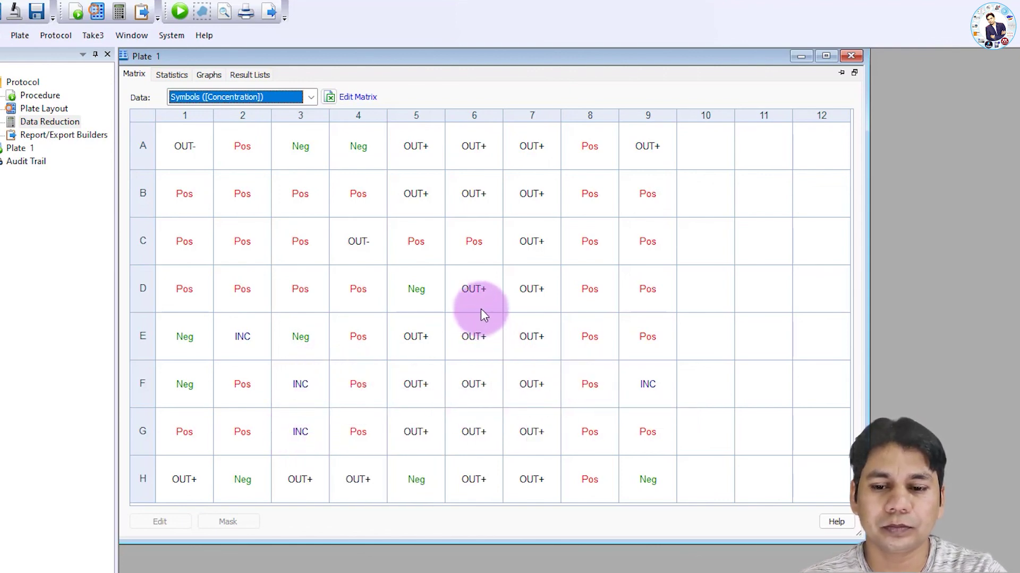
mouse_move(483, 300)
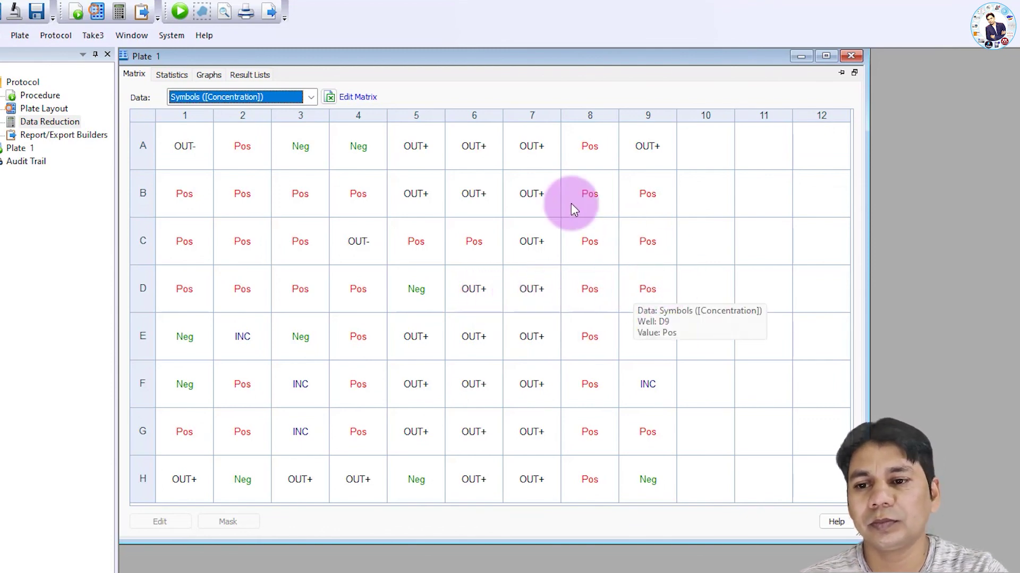
left_click(182, 78)
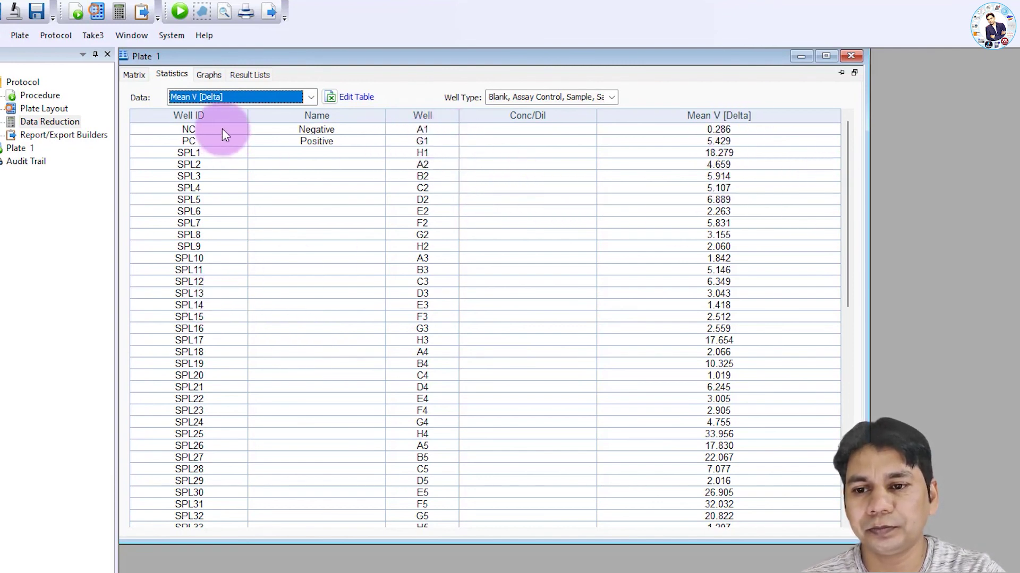
Step: Browse the StdCurve graph, Result Lists and Statistics, then return to the Matrix symbol grid
left_click(208, 74)
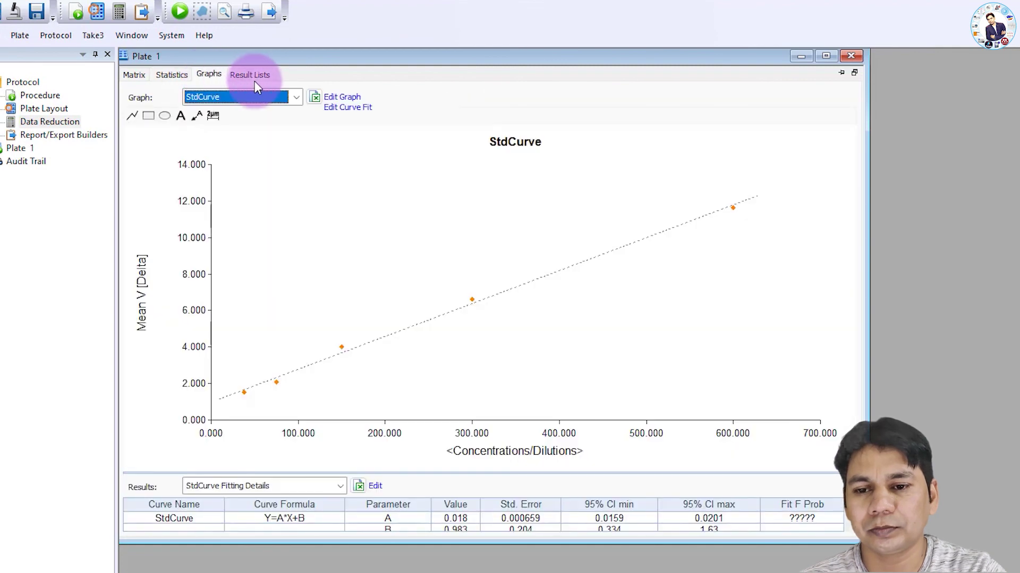
left_click(254, 78)
left_click(208, 77)
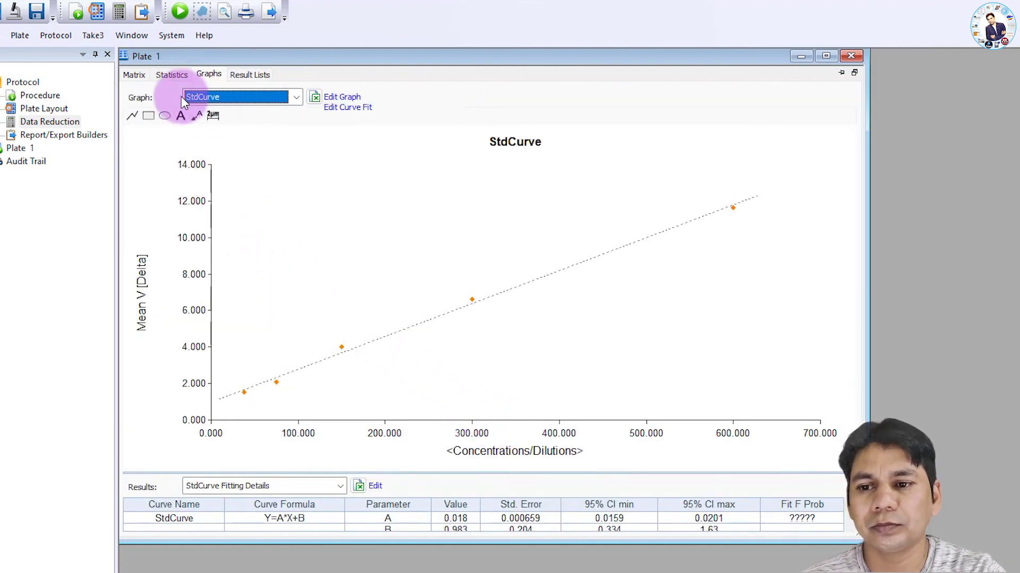
left_click(176, 74)
left_click(134, 75)
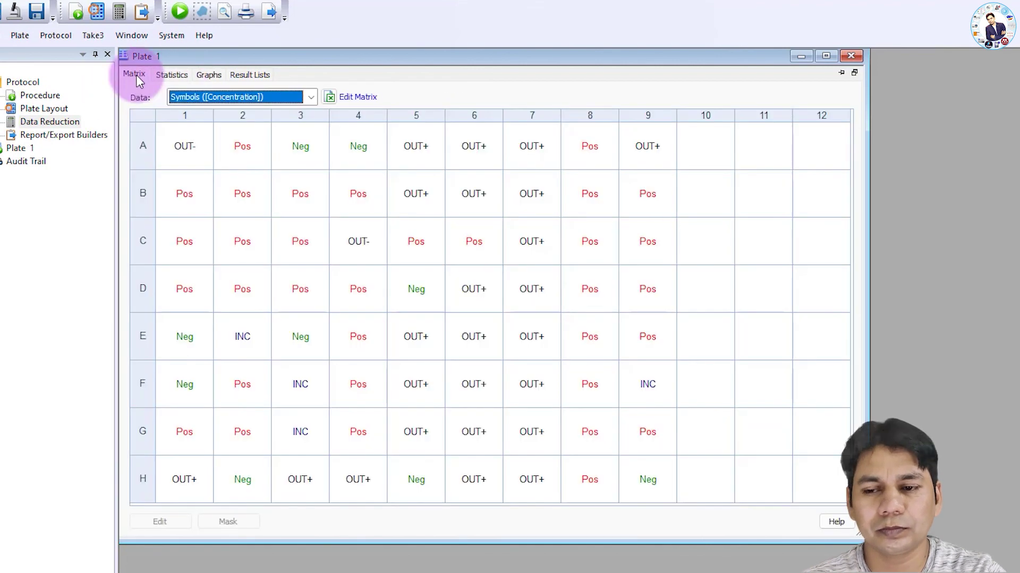